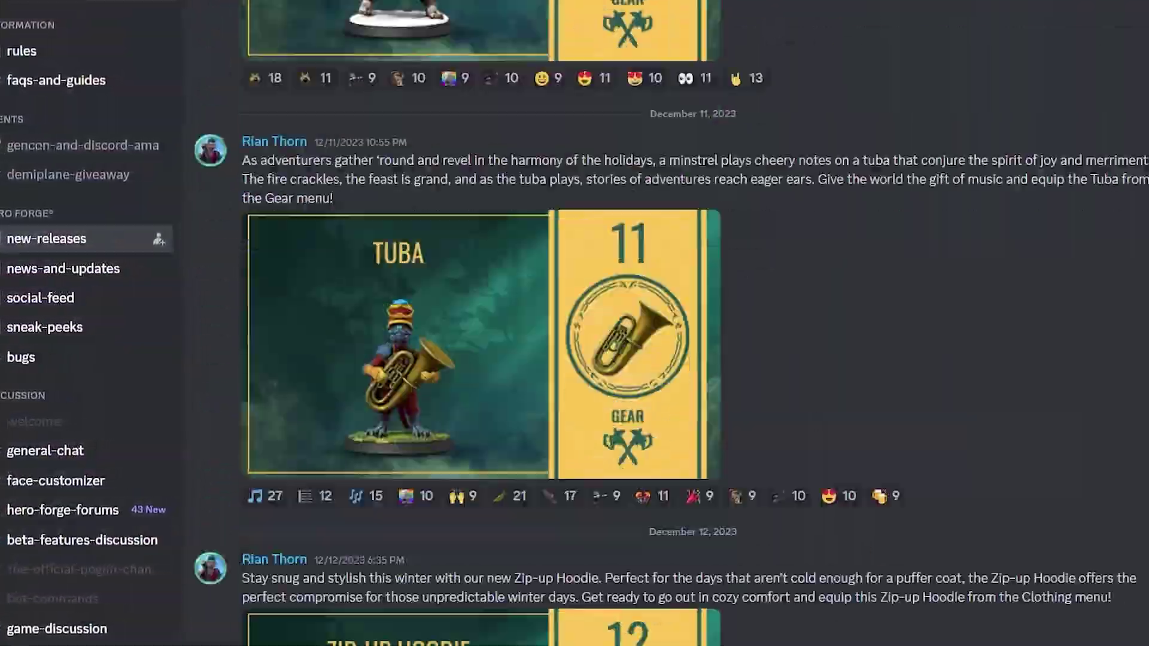
{"action": "scroll", "coordinate": [688, 323], "scroll_direction": "down", "scroll_amount": 15}
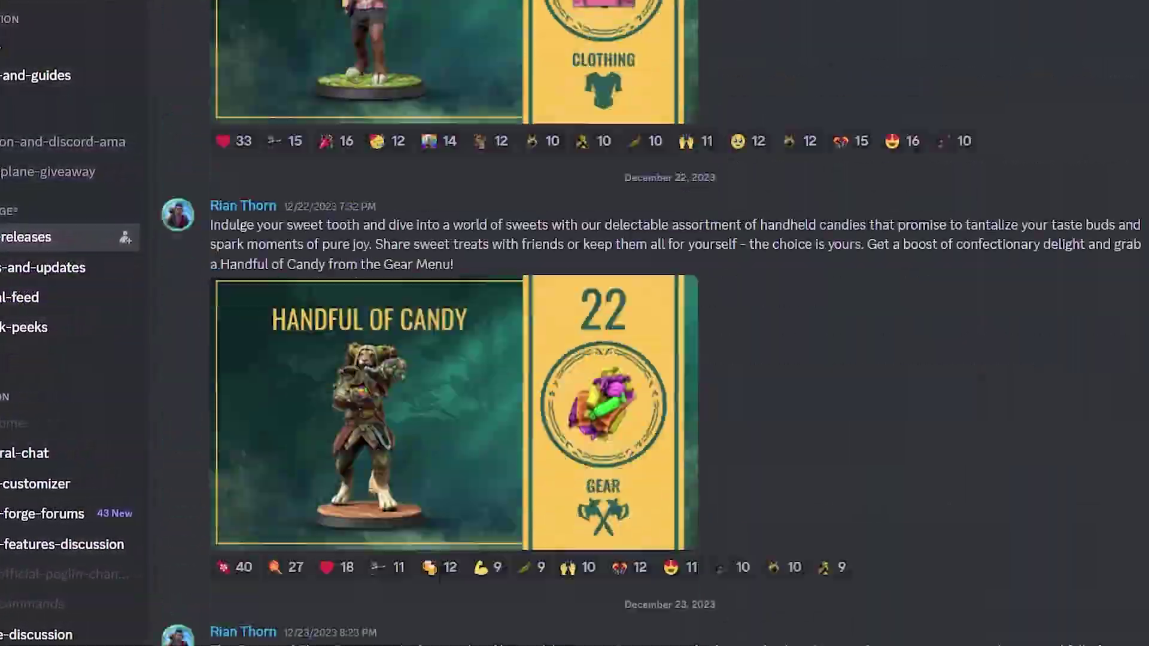
{"action": "scroll", "coordinate": [676, 324], "scroll_direction": "down", "scroll_amount": 15}
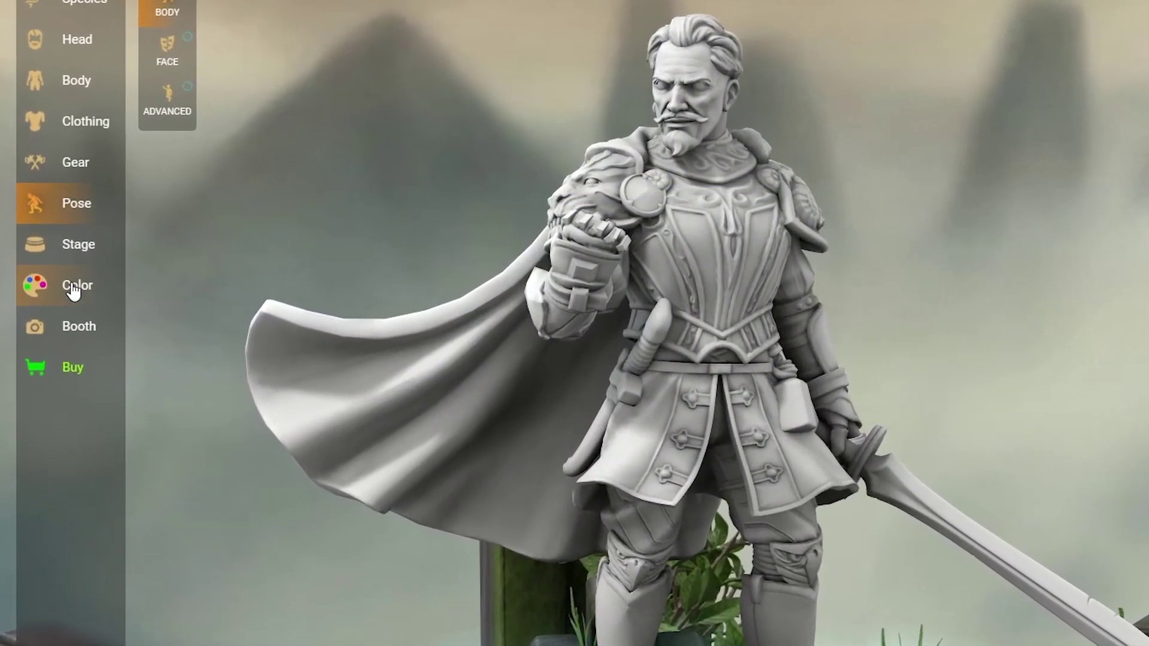
Open the preset colour themes and try several of the first ones on the knight.
{"action": "left_click", "coordinate": [70, 281]}
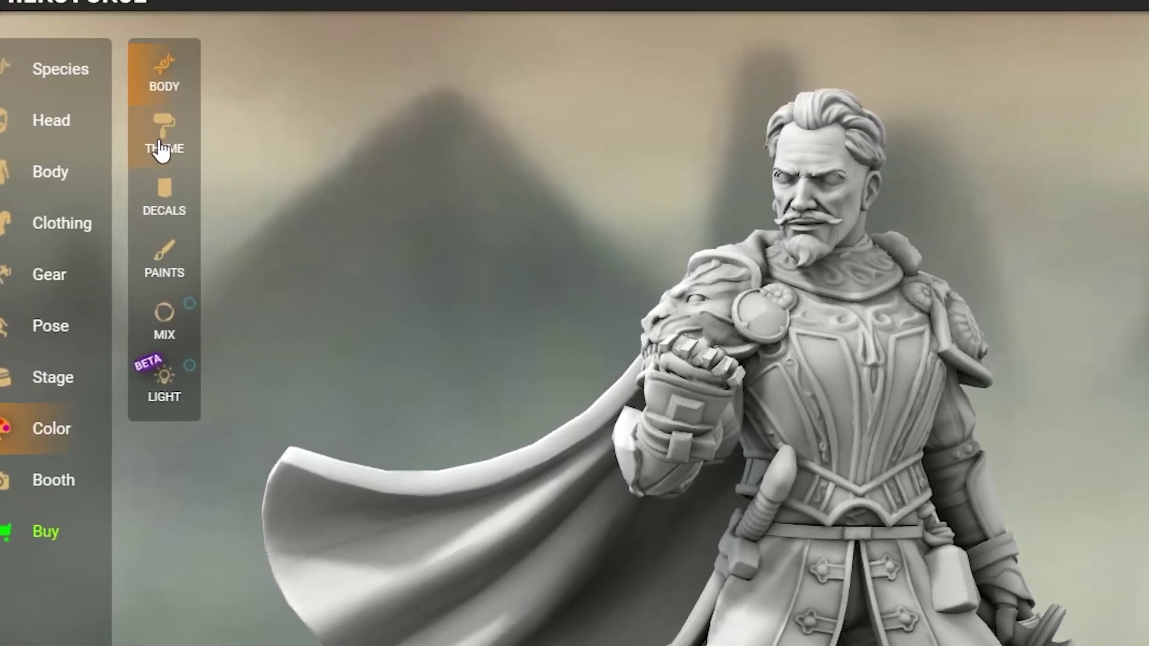
{"action": "left_click", "coordinate": [160, 150]}
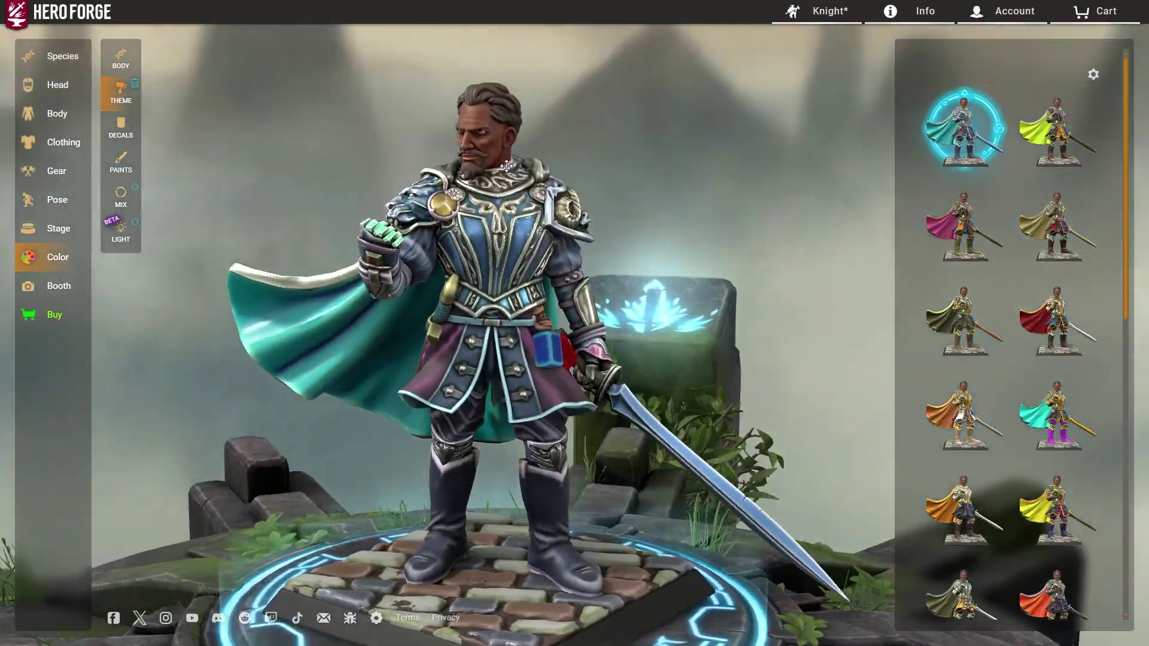
{"action": "left_click", "coordinate": [1047, 240]}
{"action": "left_click", "coordinate": [1057, 320]}
{"action": "left_click", "coordinate": [1058, 413]}
Try more preset colour themes from the rest of the theme collection on the knight.
{"action": "scroll", "coordinate": [982, 419], "scroll_direction": "down", "scroll_amount": 3}
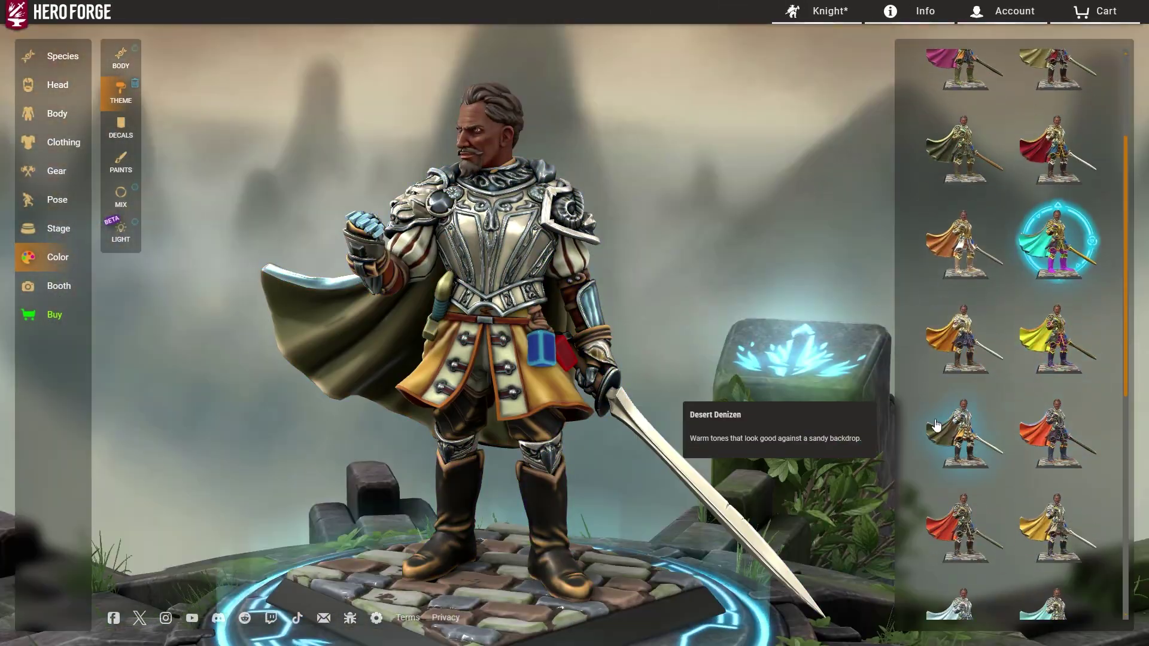
{"action": "scroll", "coordinate": [1017, 388], "scroll_direction": "down", "scroll_amount": 4}
{"action": "left_click", "coordinate": [1057, 365]}
{"action": "scroll", "coordinate": [1011, 419], "scroll_direction": "down", "scroll_amount": 4}
{"action": "left_click", "coordinate": [964, 436]}
{"action": "left_click_drag", "start_coordinate": [719, 300], "coordinate": [735, 374]}
{"action": "scroll", "coordinate": [1041, 359], "scroll_direction": "up", "scroll_amount": 10}
{"action": "left_click", "coordinate": [1065, 179]}
{"action": "left_click", "coordinate": [1057, 280]}
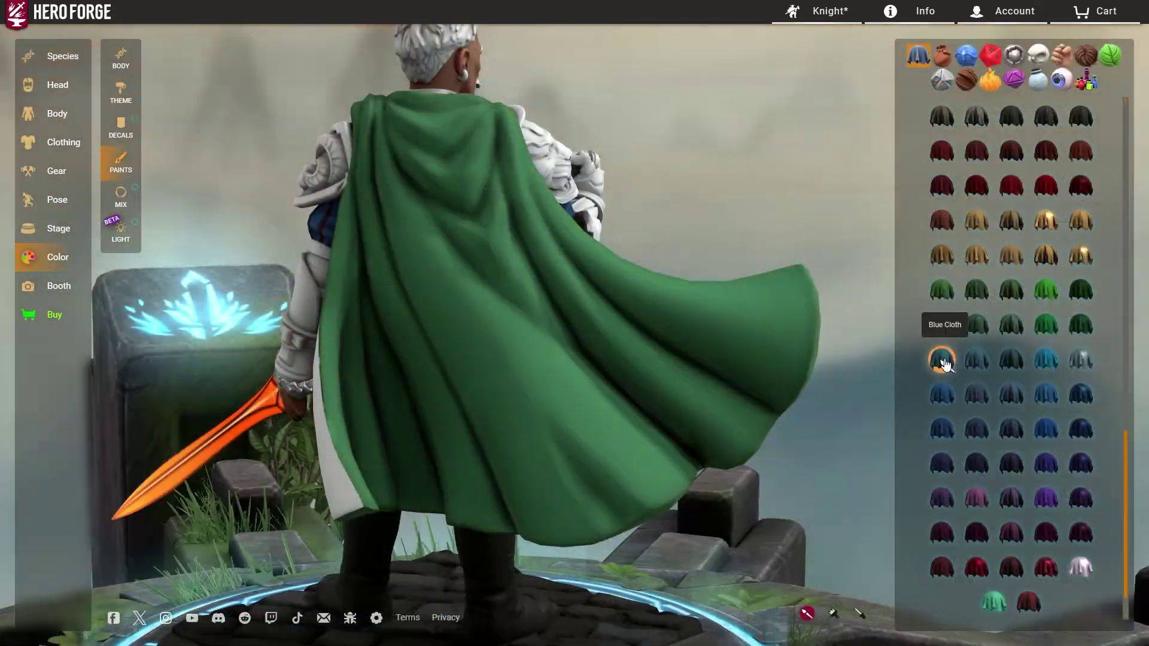
Pick a blue cloth paint from the saved cloth paints and look through the other paint material categories.
{"action": "left_click", "coordinate": [941, 429]}
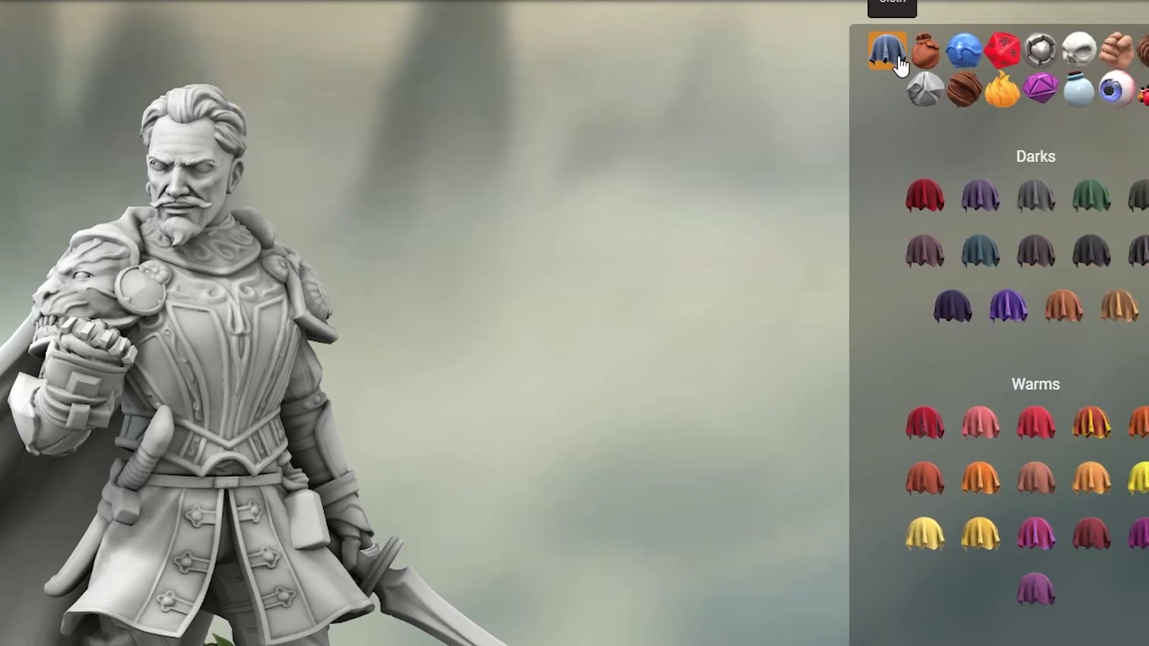
{"action": "left_click", "coordinate": [1122, 55]}
{"action": "left_click", "coordinate": [981, 53]}
{"action": "left_click", "coordinate": [1019, 91]}
{"action": "left_click", "coordinate": [982, 92]}
{"action": "left_click", "coordinate": [828, 89]}
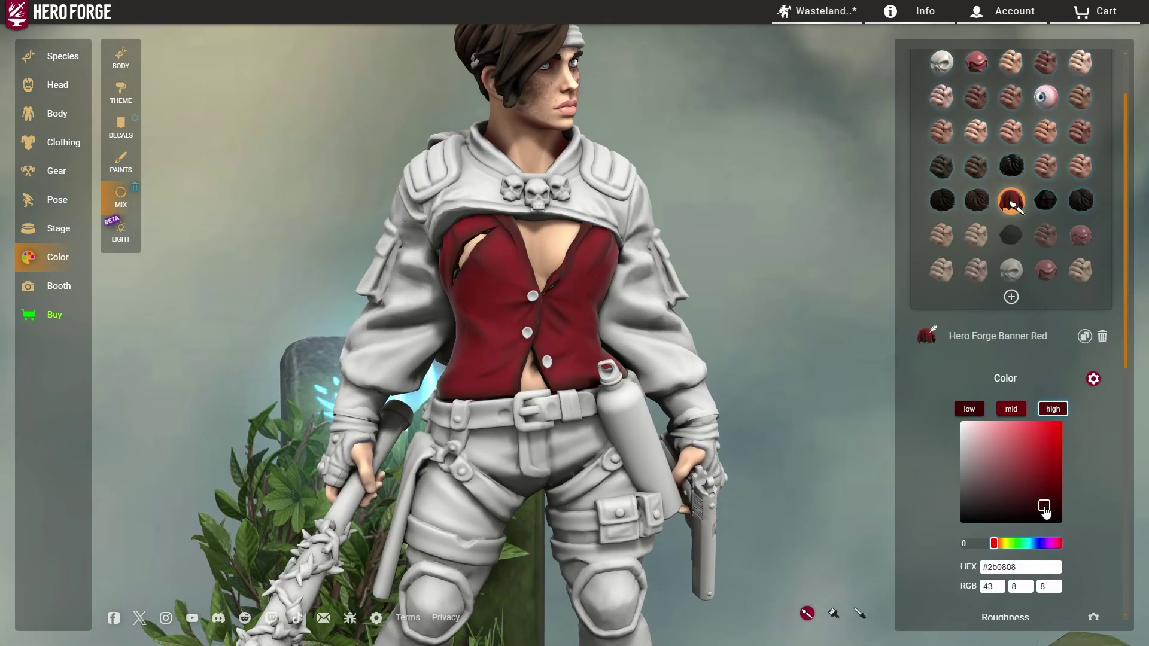
Rename the Hero Forge Banner Red paint as "Washed Out Red Cloth" and save it to the paint library.
{"action": "left_click", "coordinate": [1012, 410]}
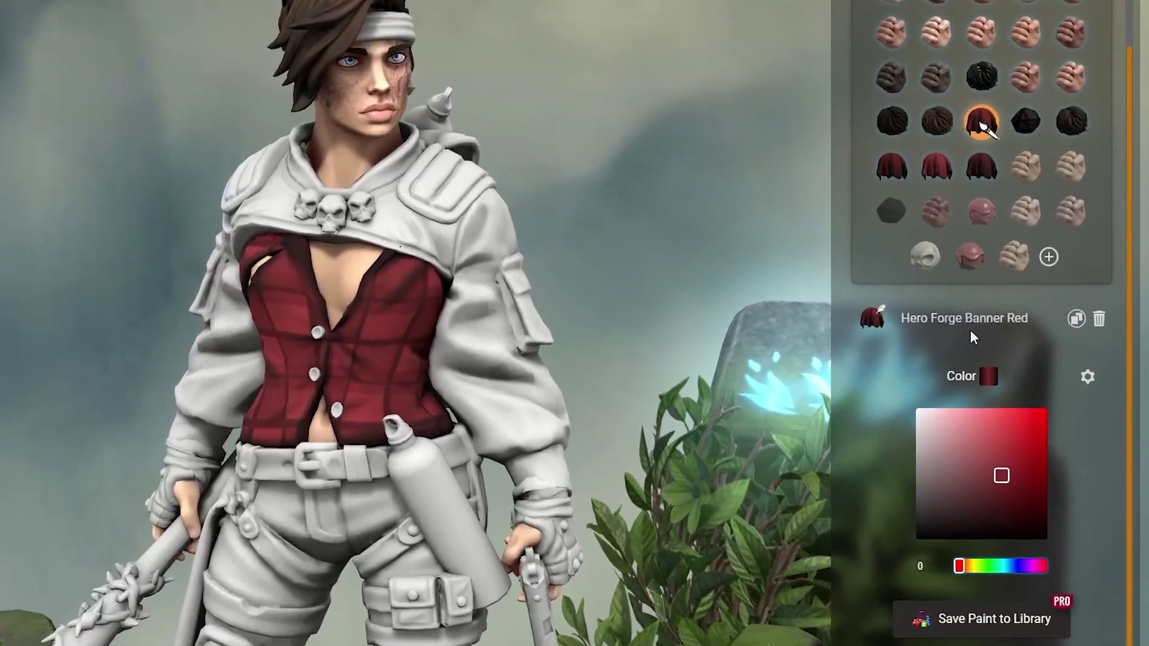
{"action": "left_click", "coordinate": [1005, 341]}
{"action": "key", "text": "ctrl+a"}
{"action": "type", "text": "Washed Out Red Cloth"}
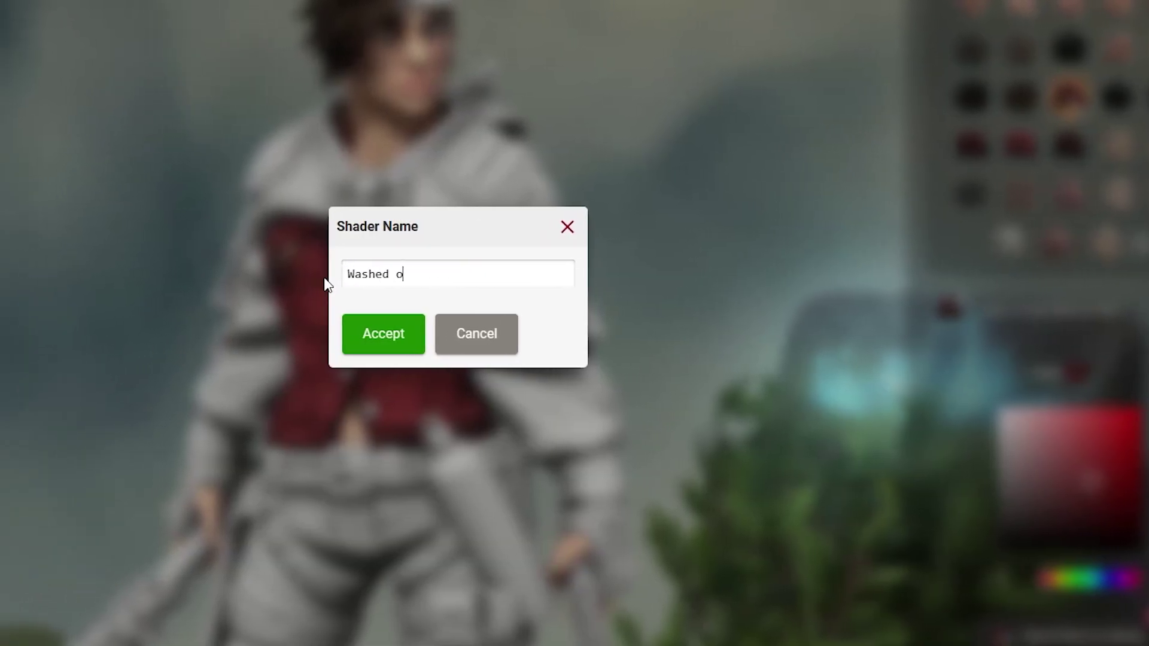
{"action": "key", "text": "Return"}
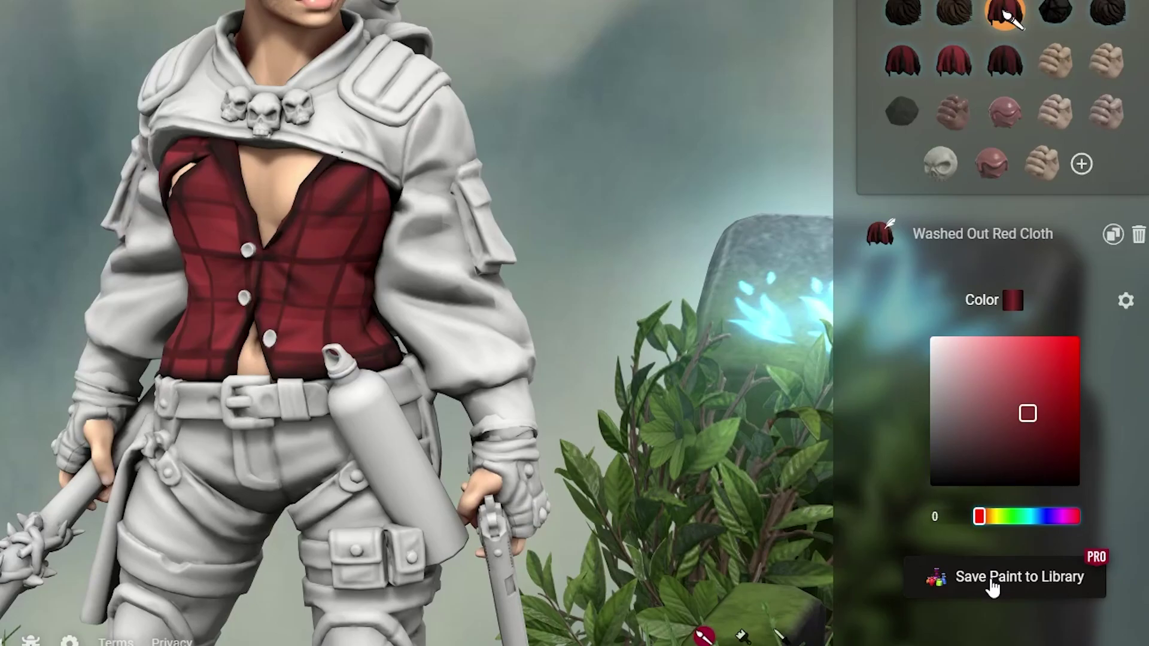
{"action": "left_click", "coordinate": [1074, 617]}
{"action": "scroll", "coordinate": [1099, 225], "scroll_direction": "down", "scroll_amount": 5}
{"action": "scroll", "coordinate": [1104, 224], "scroll_direction": "down", "scroll_amount": 5}
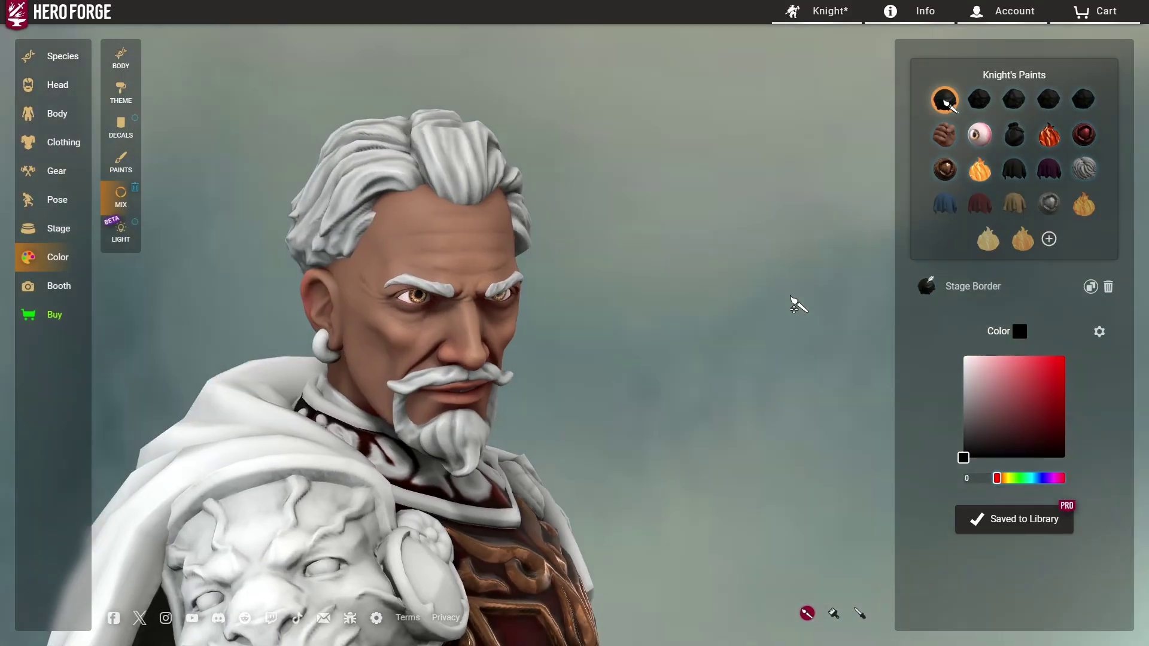
Select the knight's Hermit Gray paint in the mixer and look through its settings.
{"action": "left_click", "coordinate": [1084, 169]}
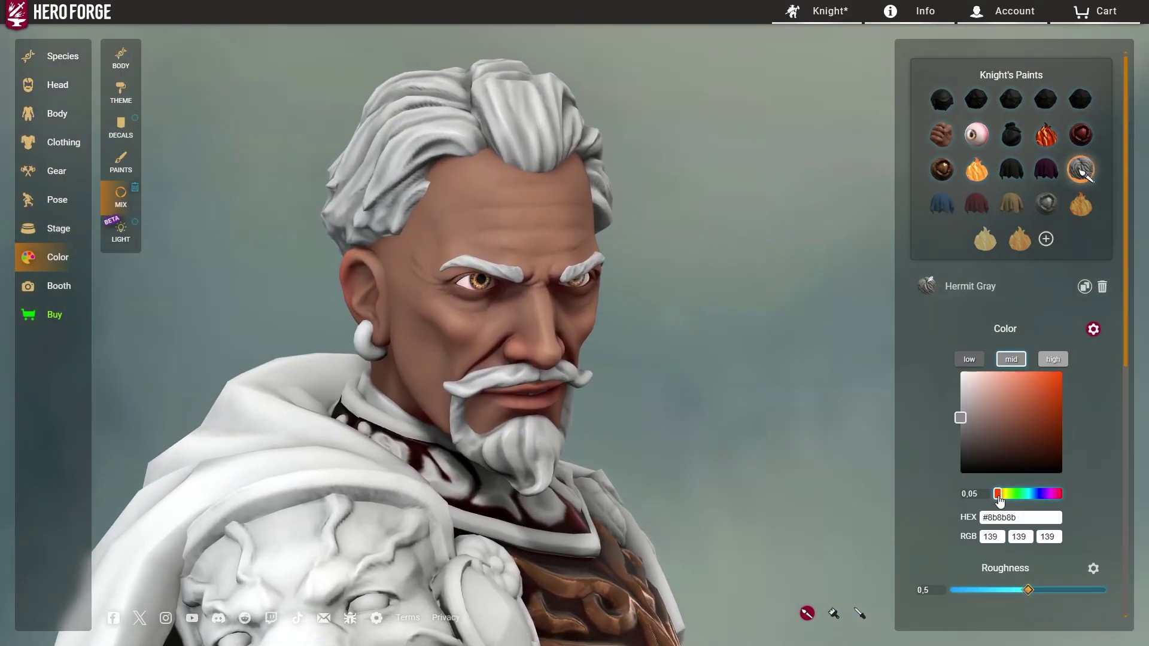
{"action": "scroll", "coordinate": [992, 320], "scroll_direction": "down", "scroll_amount": 8}
{"action": "scroll", "coordinate": [1053, 395], "scroll_direction": "up", "scroll_amount": 8}
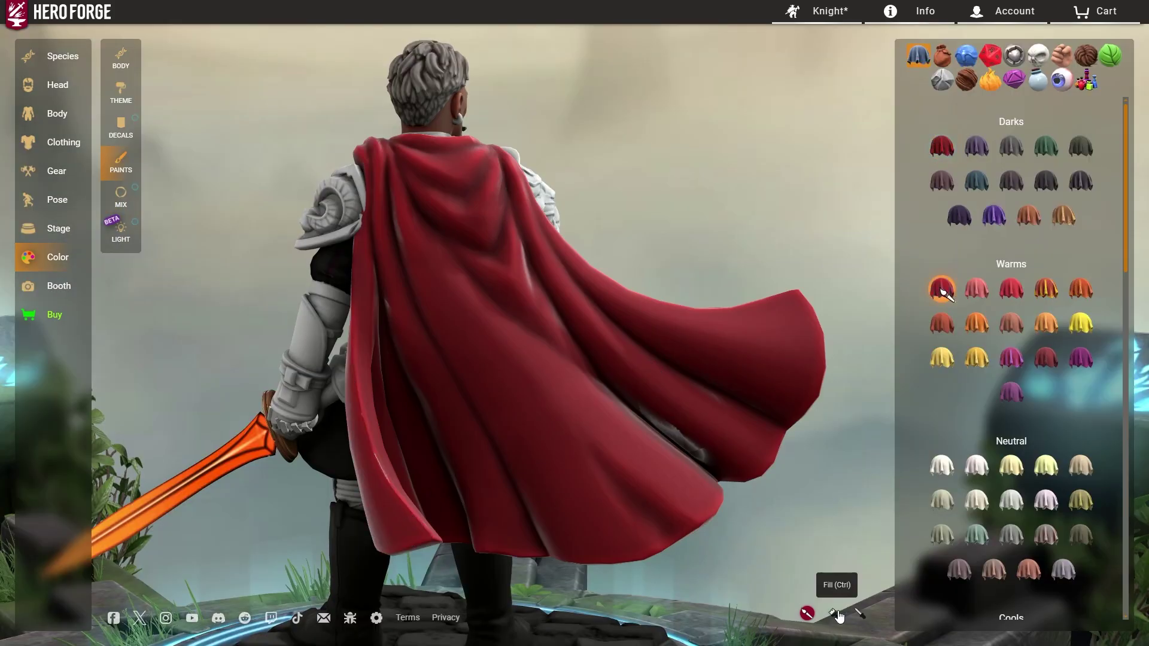
Select the cape's Orion Iron paint in the mixer and recolour it to a dark teal with hue 0.49.
{"action": "left_click_drag", "start_coordinate": [720, 323], "coordinate": [791, 227]}
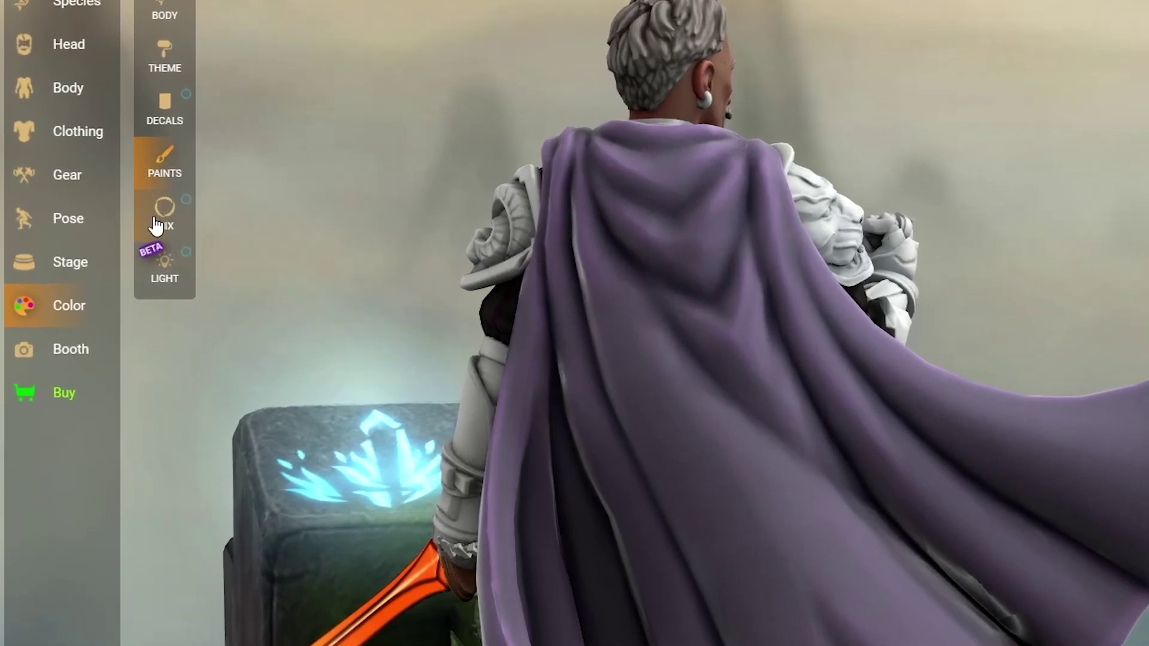
{"action": "left_click", "coordinate": [116, 202]}
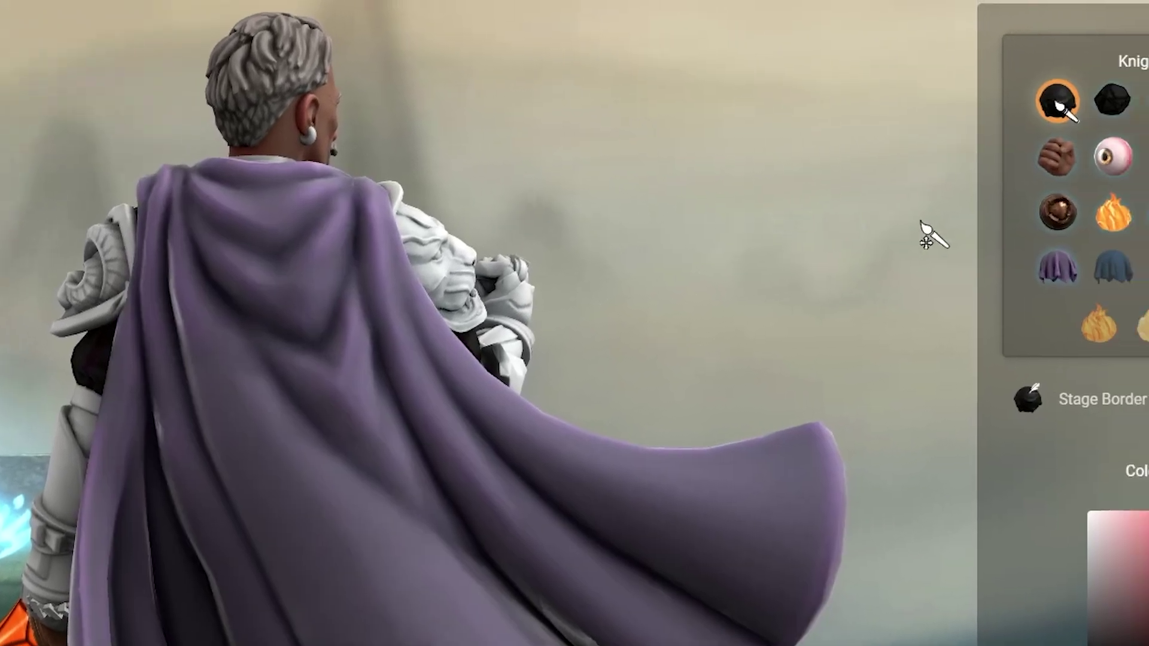
{"action": "left_click", "coordinate": [1059, 272]}
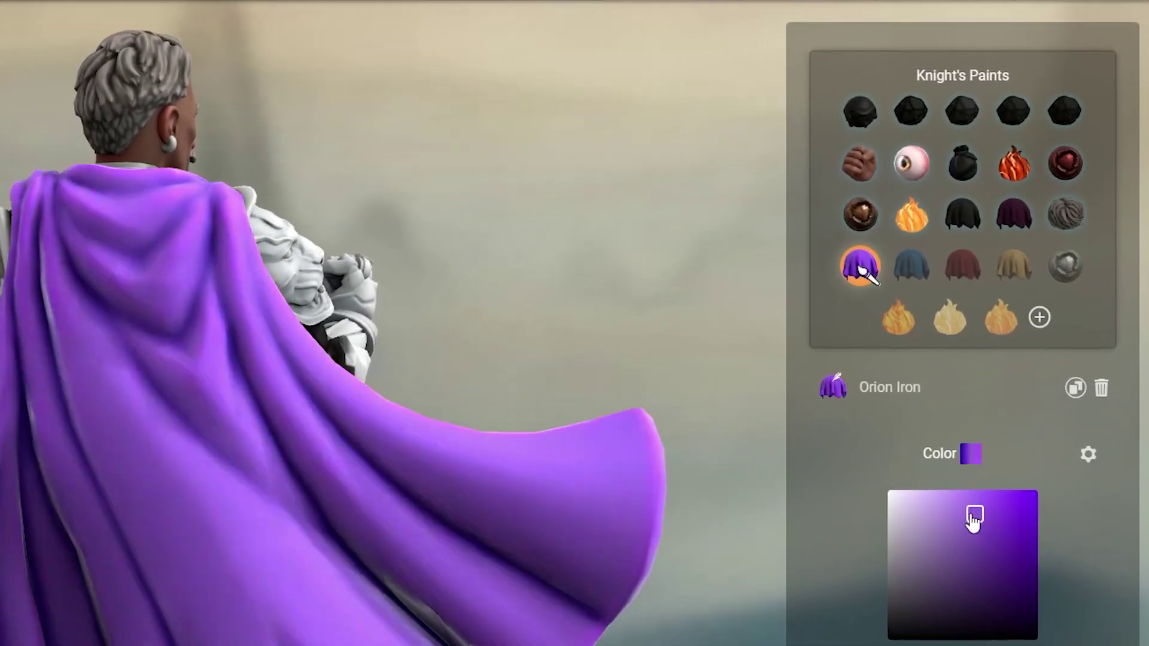
{"action": "mouse_move", "coordinate": [970, 517]}
{"action": "left_mouse_down"}
{"action": "mouse_move", "coordinate": [923, 535]}
{"action": "mouse_move", "coordinate": [980, 572]}
{"action": "mouse_move", "coordinate": [972, 617]}
{"action": "left_mouse_up"}
{"action": "mouse_move", "coordinate": [1018, 638]}
{"action": "left_mouse_down"}
{"action": "mouse_move", "coordinate": [964, 638]}
{"action": "mouse_move", "coordinate": [974, 638]}
{"action": "left_mouse_up"}
{"action": "left_click_drag", "start_coordinate": [972, 617], "coordinate": [923, 514]}
{"action": "mouse_move", "coordinate": [947, 468]}
{"action": "left_mouse_down"}
{"action": "mouse_move", "coordinate": [1028, 572]}
{"action": "mouse_move", "coordinate": [1014, 554]}
{"action": "left_mouse_up"}
{"action": "left_click", "coordinate": [952, 483]}
{"action": "mouse_move", "coordinate": [983, 612]}
{"action": "left_mouse_down"}
{"action": "mouse_move", "coordinate": [1040, 612]}
{"action": "mouse_move", "coordinate": [1004, 613]}
{"action": "left_mouse_up"}
{"action": "left_click", "coordinate": [952, 481]}
{"action": "left_click_drag", "start_coordinate": [976, 439], "coordinate": [1040, 492]}
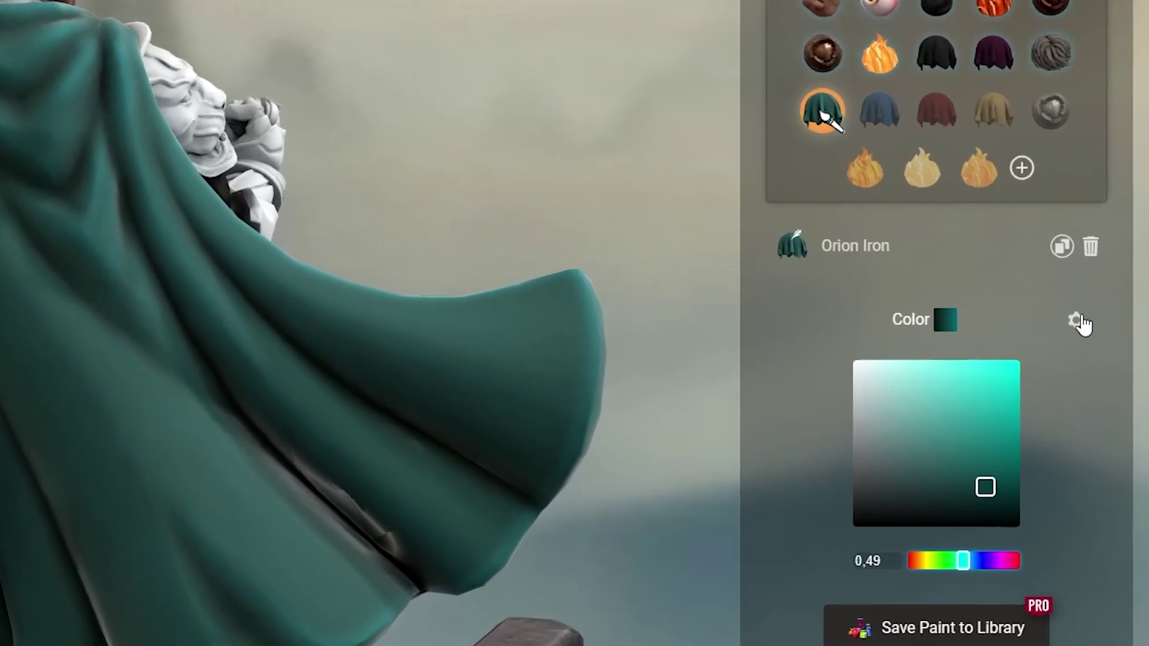
Split the Orion Iron colour into low, mid and high tones, review the material settings and brighten the mid tone.
{"action": "left_click", "coordinate": [1093, 347]}
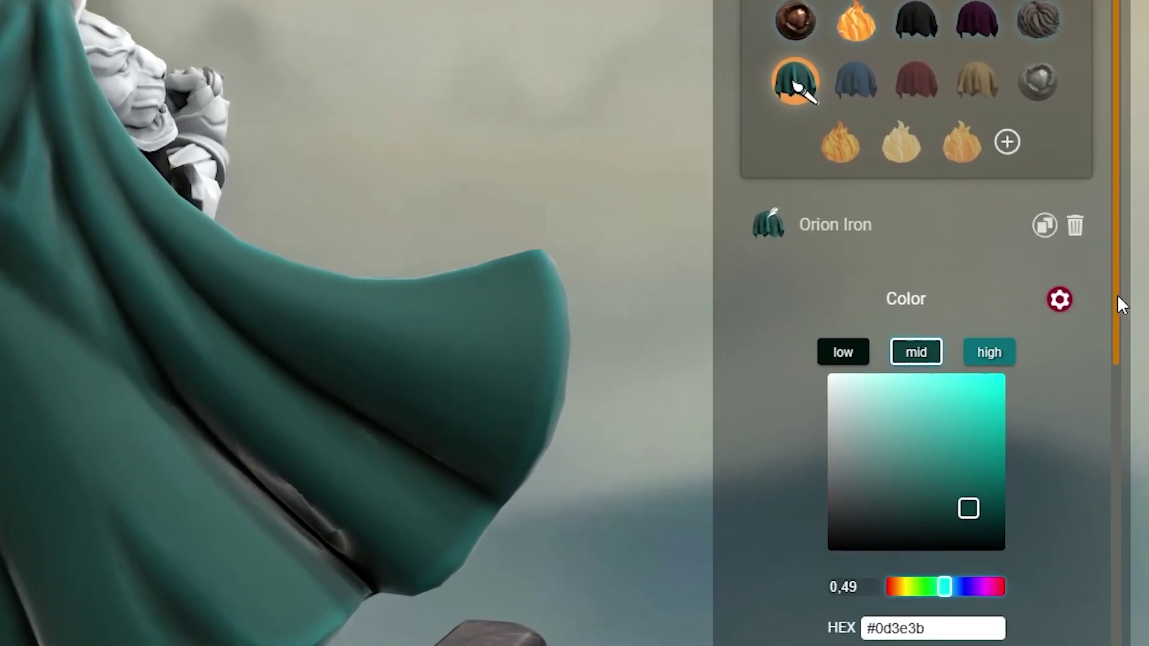
{"action": "scroll", "coordinate": [1118, 311], "scroll_direction": "down", "scroll_amount": 10}
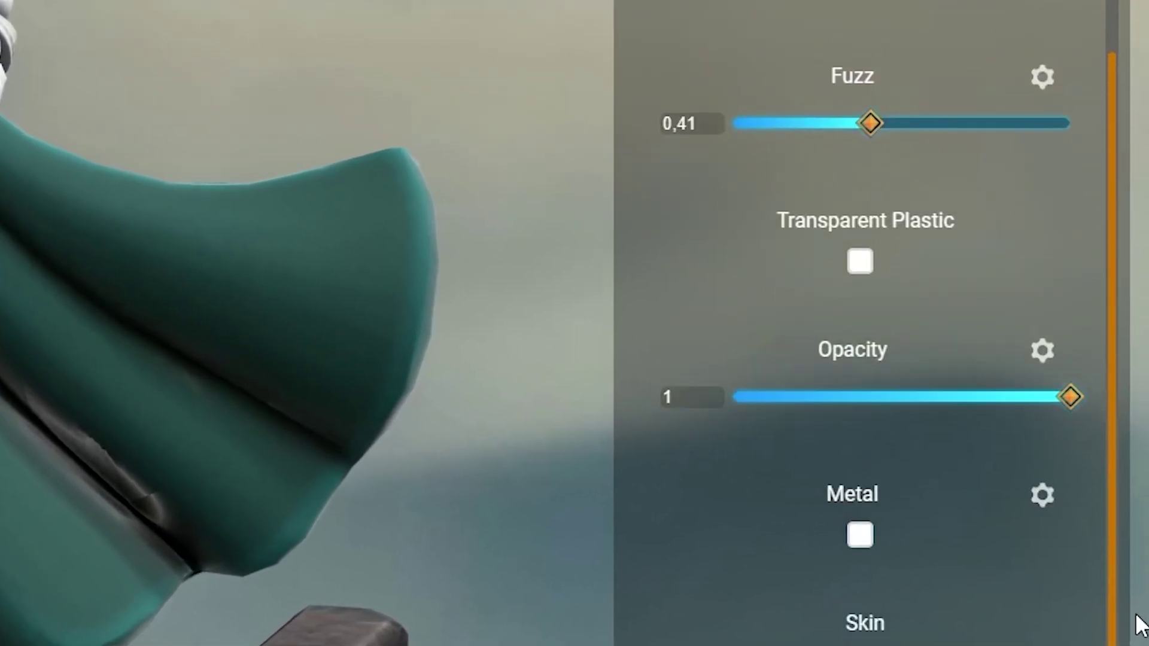
{"action": "left_click_drag", "start_coordinate": [1135, 615], "coordinate": [1116, 144]}
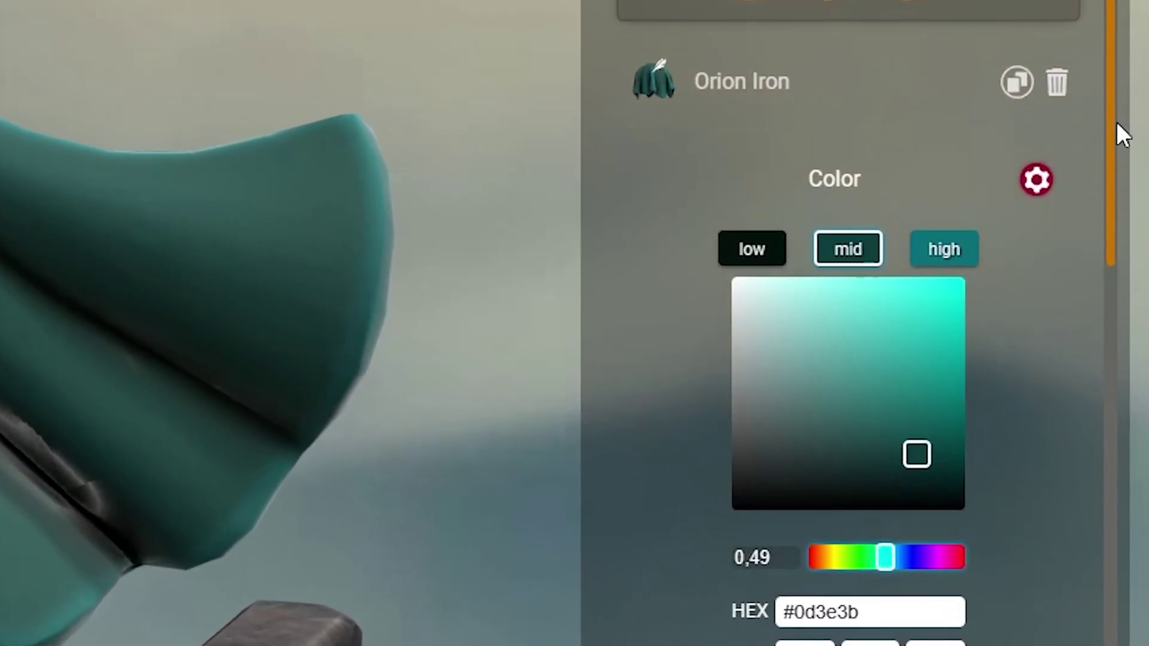
{"action": "left_click_drag", "start_coordinate": [925, 460], "coordinate": [940, 411]}
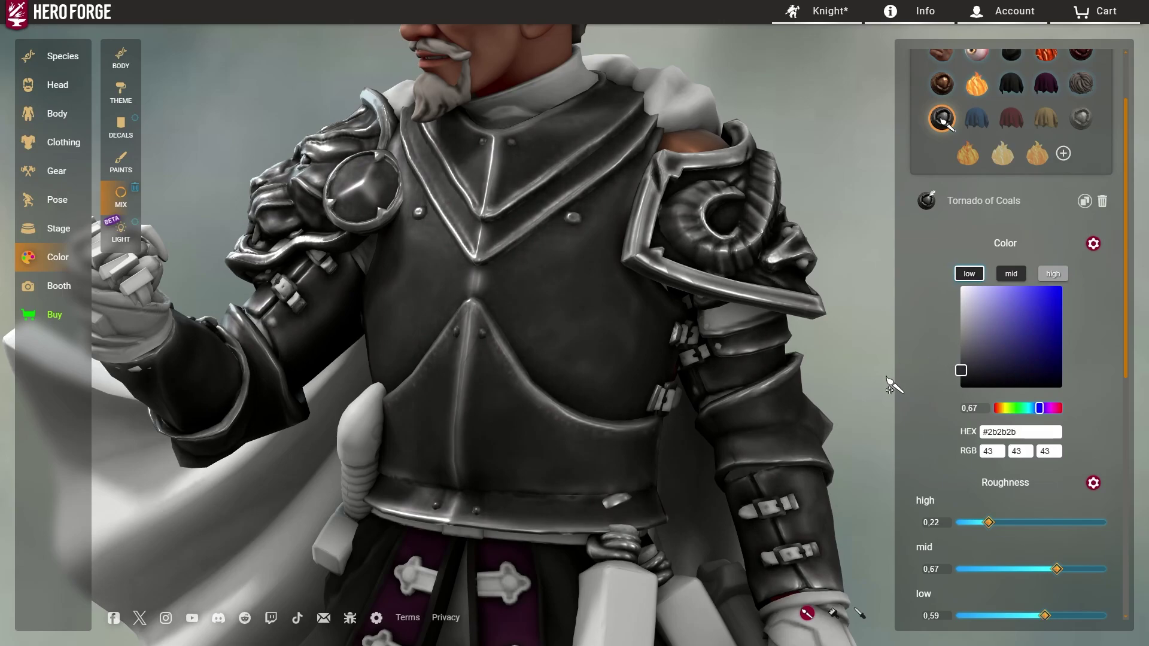
Fill the knight's horned shoulder armour with the dark weathered metal paint using the Fill tool.
{"action": "left_click_drag", "start_coordinate": [888, 380], "coordinate": [903, 382]}
{"action": "left_click", "coordinate": [121, 162]}
{"action": "left_click", "coordinate": [833, 613]}
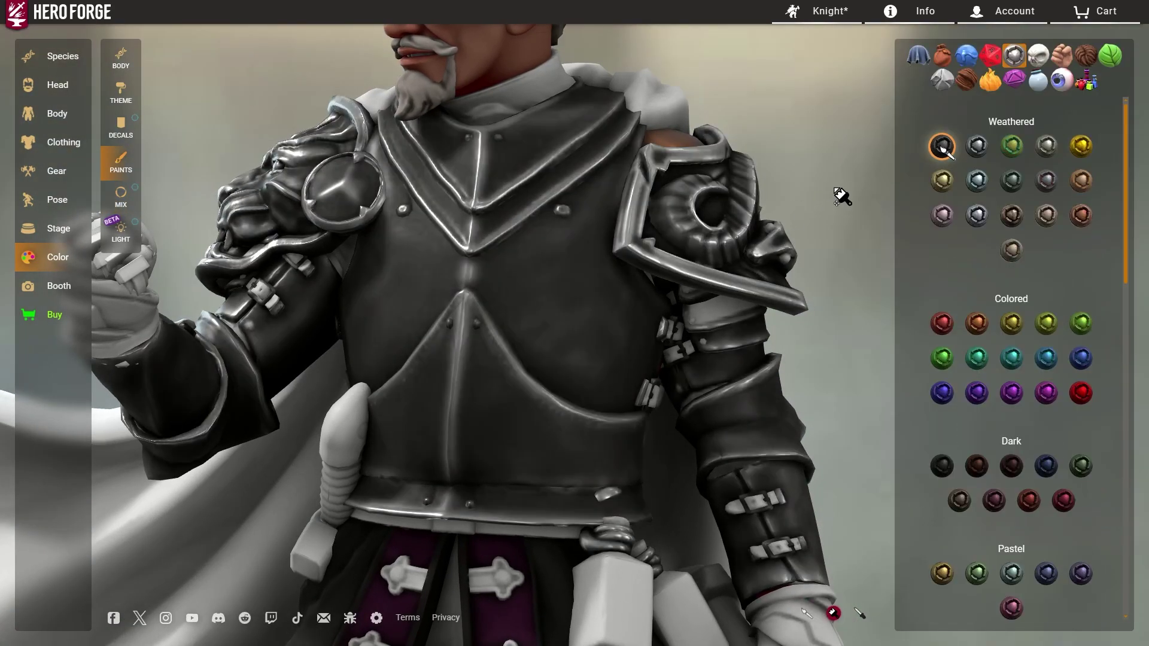
{"action": "left_click", "coordinate": [744, 234]}
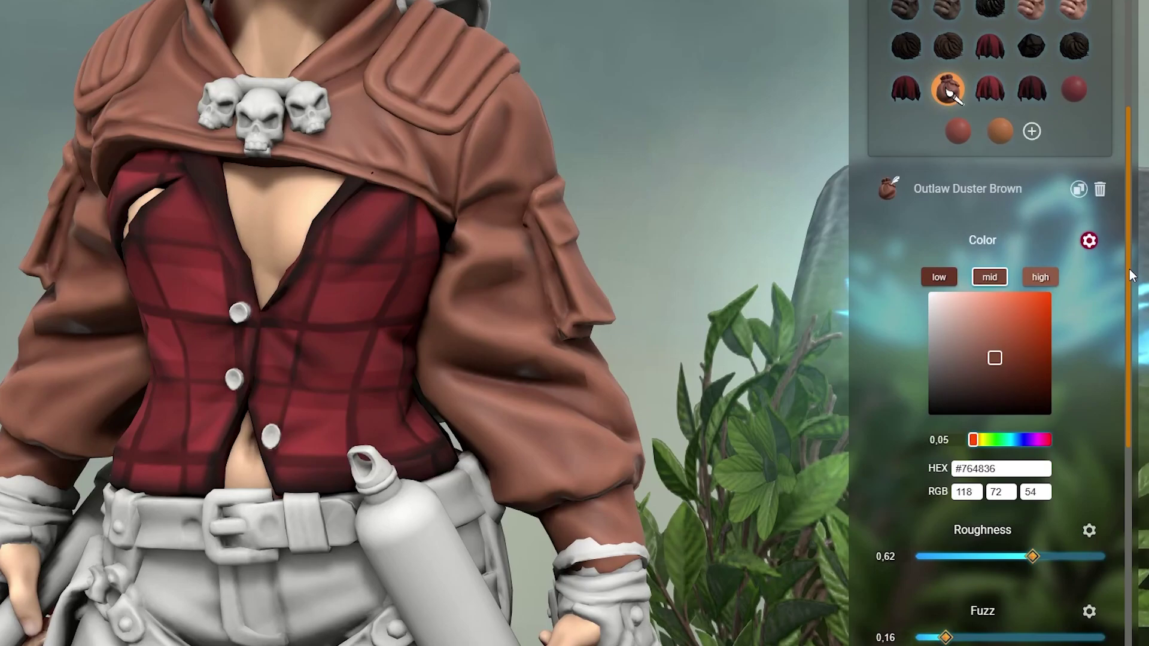
Try the Skin and Transparent Plastic options on the Outlaw Duster Brown paint and turn both off again.
{"action": "scroll", "coordinate": [1129, 268], "scroll_direction": "down", "scroll_amount": 5}
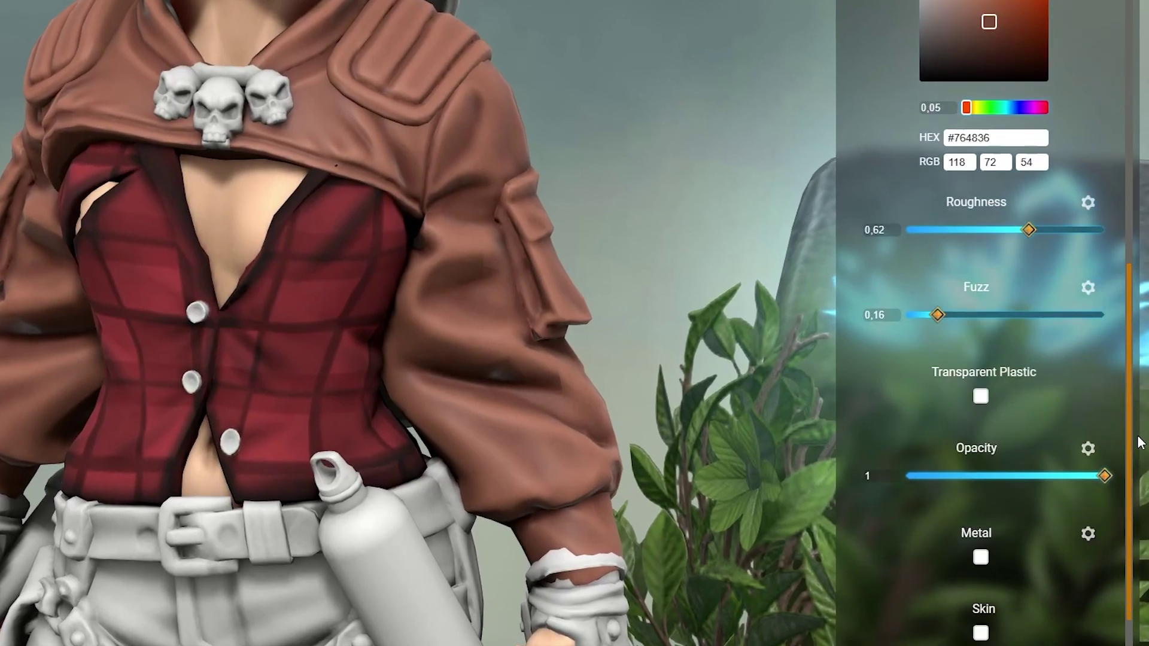
{"action": "scroll", "coordinate": [1139, 442], "scroll_direction": "down", "scroll_amount": 3}
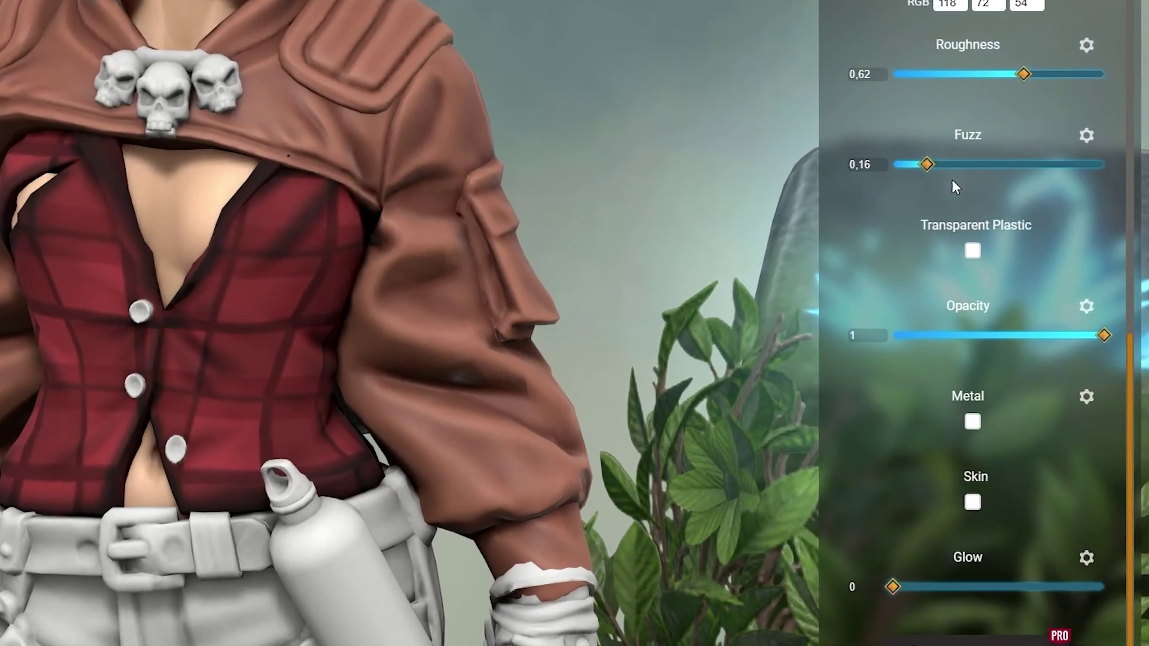
{"action": "left_click", "coordinate": [967, 512]}
{"action": "left_click", "coordinate": [967, 248]}
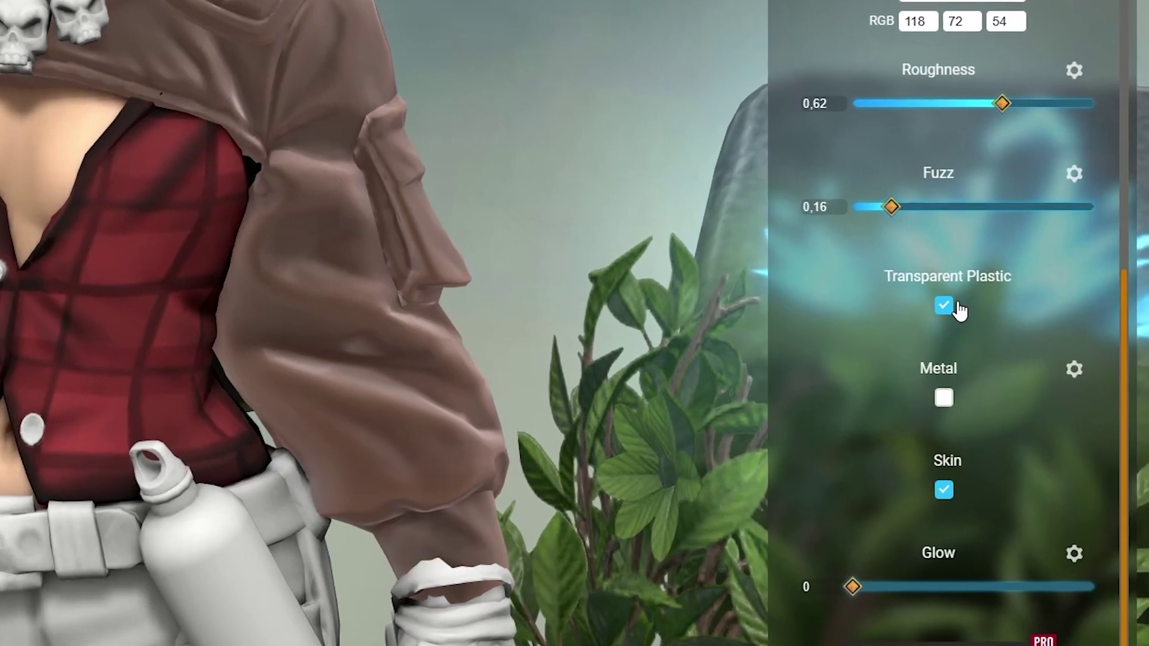
{"action": "left_click", "coordinate": [957, 308]}
{"action": "left_click", "coordinate": [943, 594]}
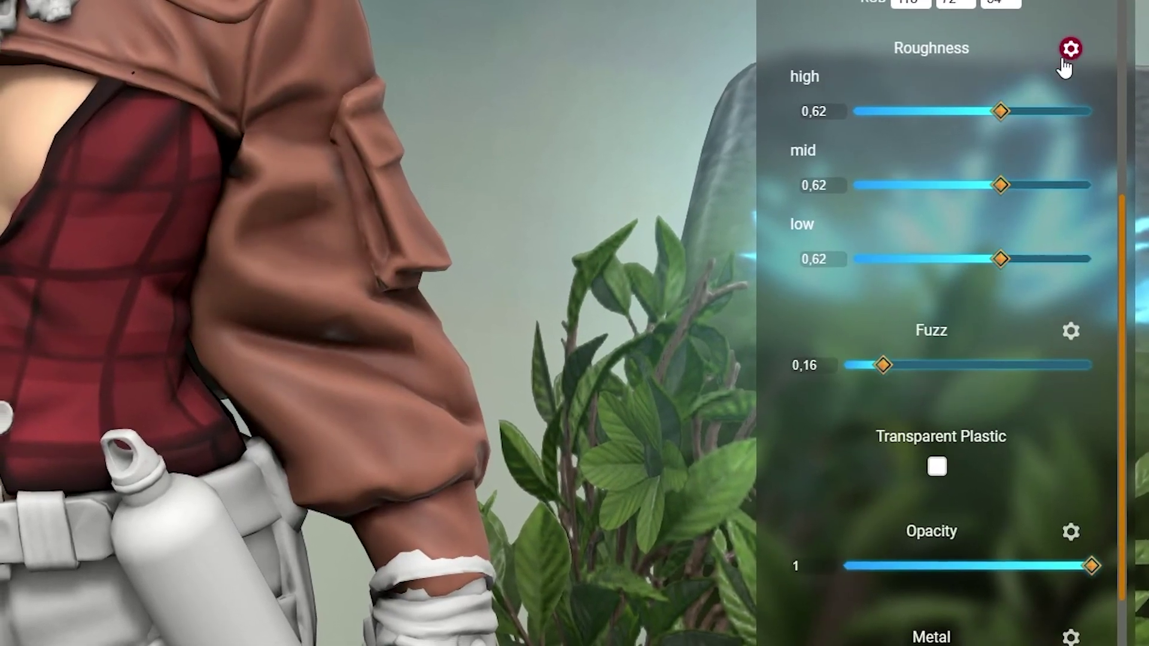
Expand the separate high, mid and low settings for roughness, fuzz, opacity, metal and glow of Outlaw Duster Brown and look through them.
{"action": "scroll", "coordinate": [1053, 335], "scroll_direction": "down", "scroll_amount": 2}
{"action": "left_click", "coordinate": [1072, 194]}
{"action": "scroll", "coordinate": [1065, 228], "scroll_direction": "down", "scroll_amount": 4}
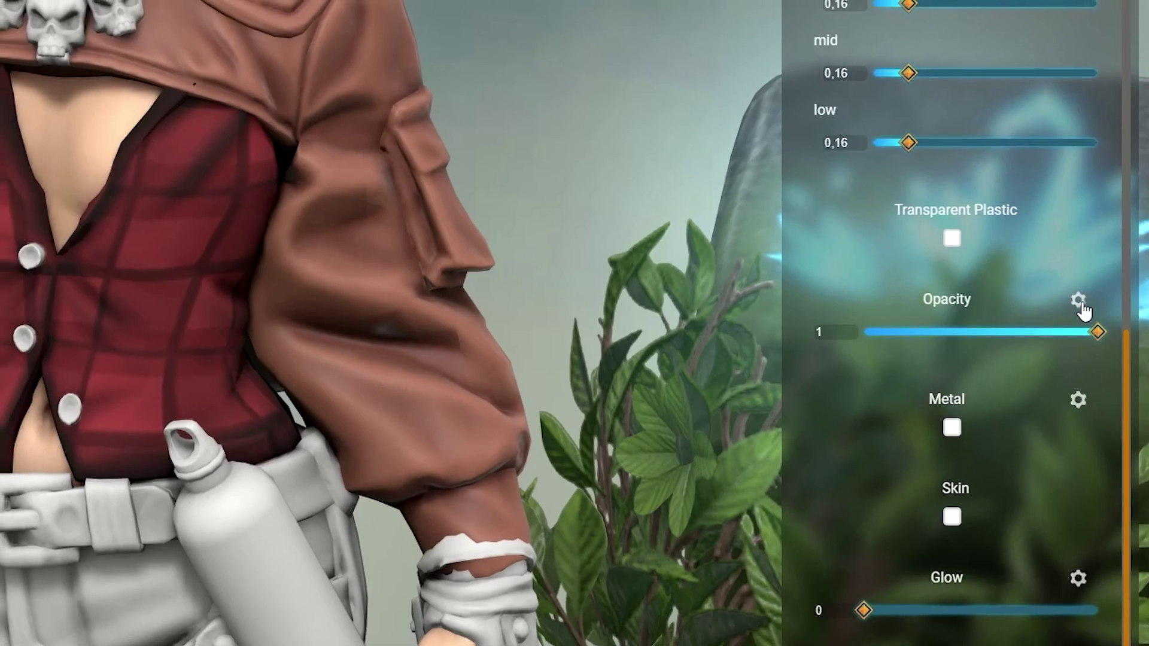
{"action": "left_click", "coordinate": [1079, 302]}
{"action": "scroll", "coordinate": [1068, 269], "scroll_direction": "down", "scroll_amount": 2}
{"action": "left_click", "coordinate": [1078, 346]}
{"action": "scroll", "coordinate": [1053, 365], "scroll_direction": "down", "scroll_amount": 3}
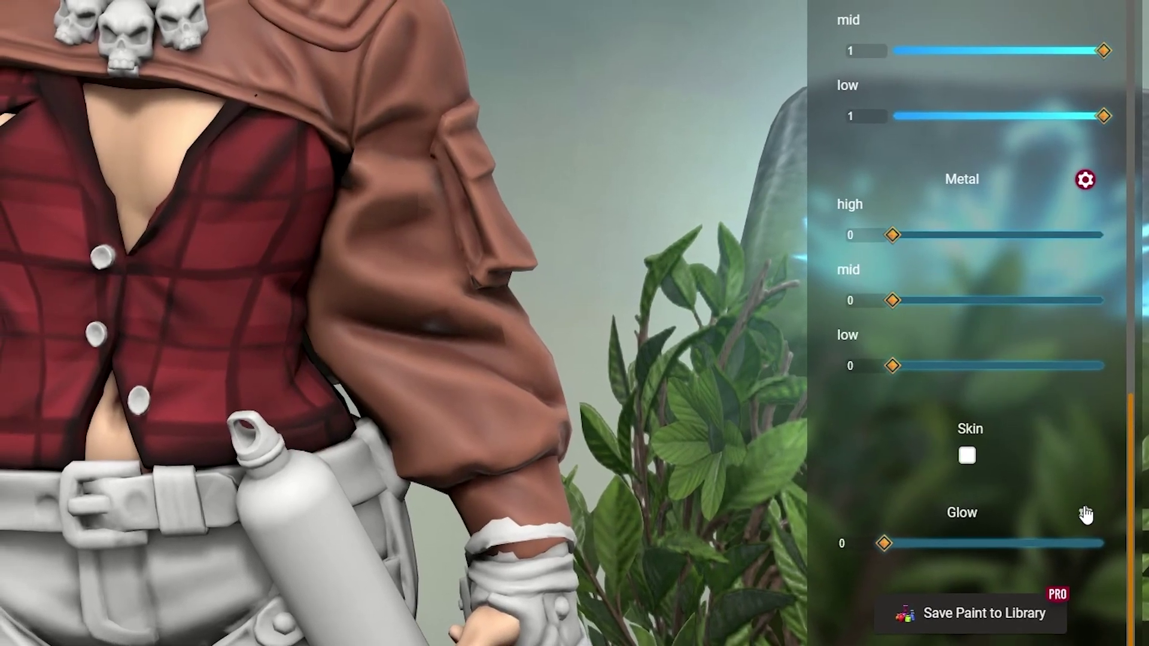
{"action": "left_click", "coordinate": [1086, 514]}
{"action": "scroll", "coordinate": [1036, 422], "scroll_direction": "down", "scroll_amount": 4}
{"action": "scroll", "coordinate": [1036, 422], "scroll_direction": "up", "scroll_amount": 8}
{"action": "scroll", "coordinate": [1040, 423], "scroll_direction": "down", "scroll_amount": 5}
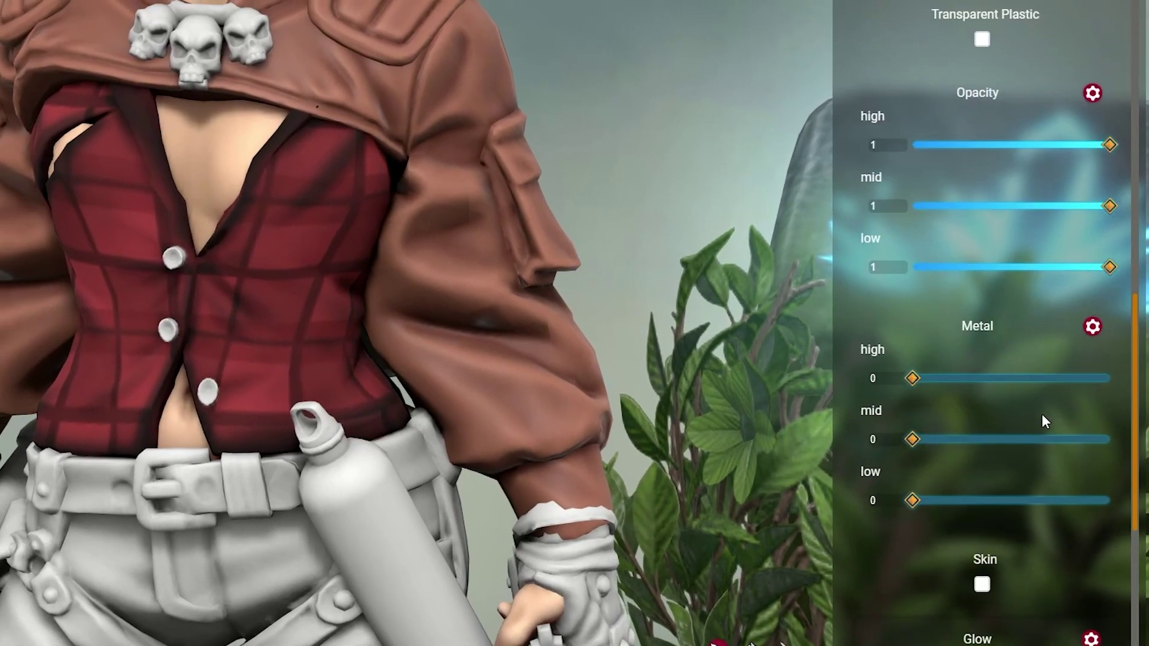
{"action": "scroll", "coordinate": [1042, 418], "scroll_direction": "up", "scroll_amount": 15}
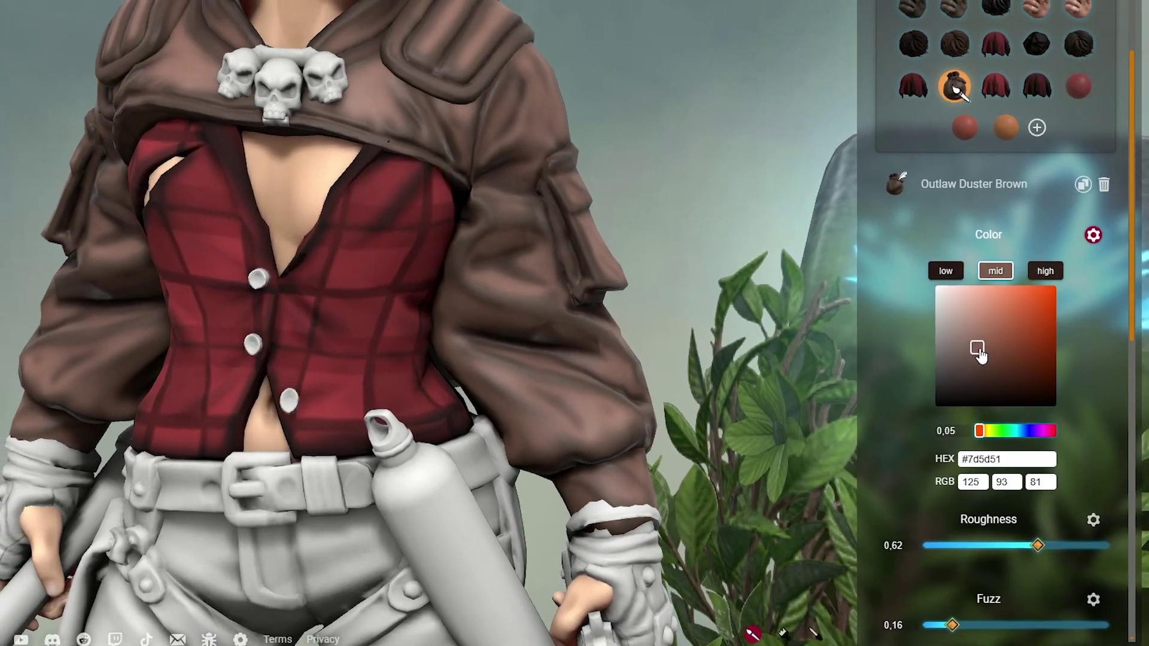
Set the Outlaw Duster Brown roughness to 0.9 high, 0.35 mid and 1 low, and check the jacket from several sides.
{"action": "scroll", "coordinate": [1095, 321], "scroll_direction": "down", "scroll_amount": 5}
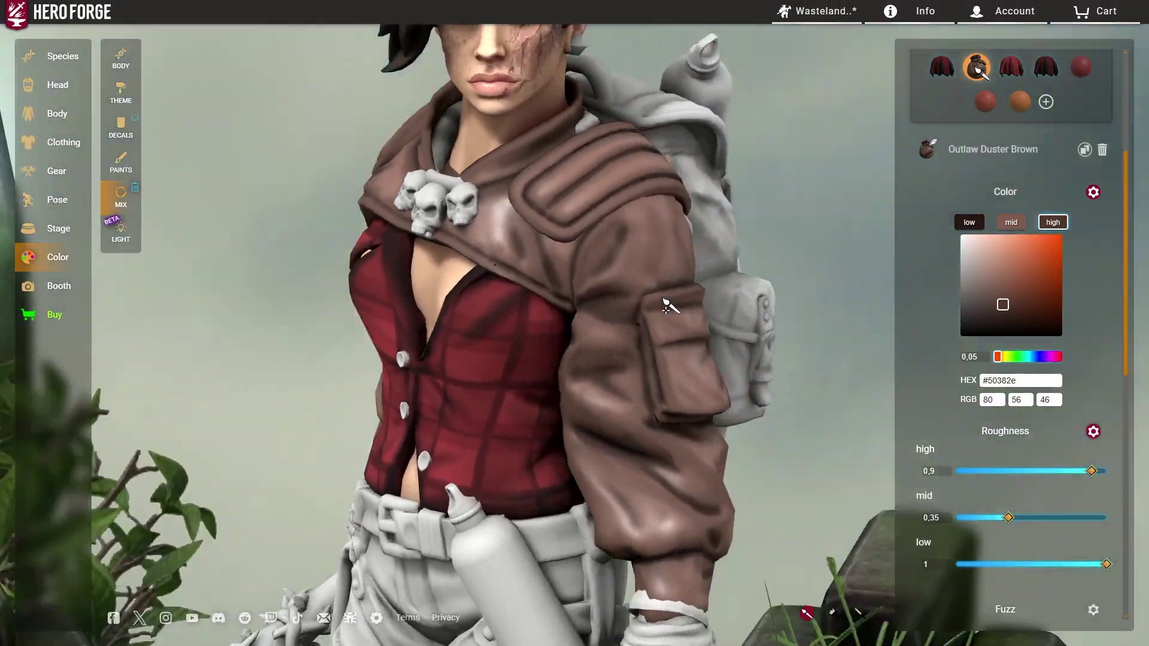
{"action": "left_click_drag", "start_coordinate": [661, 302], "coordinate": [198, 294]}
{"action": "left_click_drag", "start_coordinate": [741, 331], "coordinate": [231, 338]}
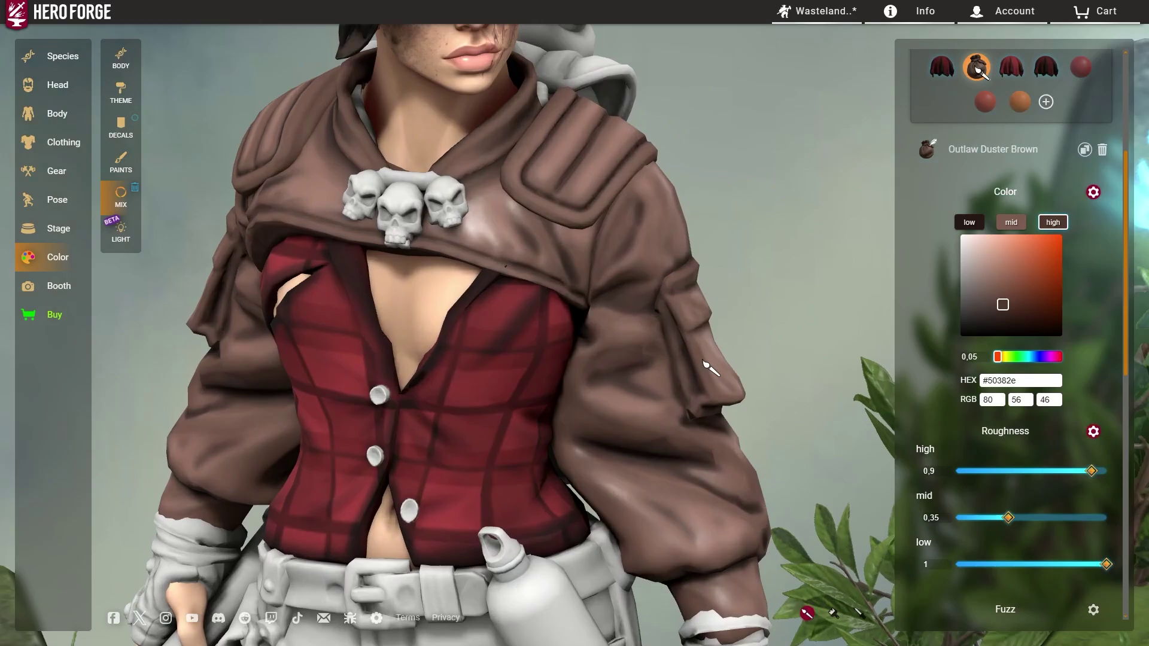
{"action": "scroll", "coordinate": [708, 365], "scroll_direction": "up", "scroll_amount": 2}
{"action": "left_click_drag", "start_coordinate": [778, 359], "coordinate": [708, 343]}
{"action": "scroll", "coordinate": [711, 344], "scroll_direction": "down", "scroll_amount": 3}
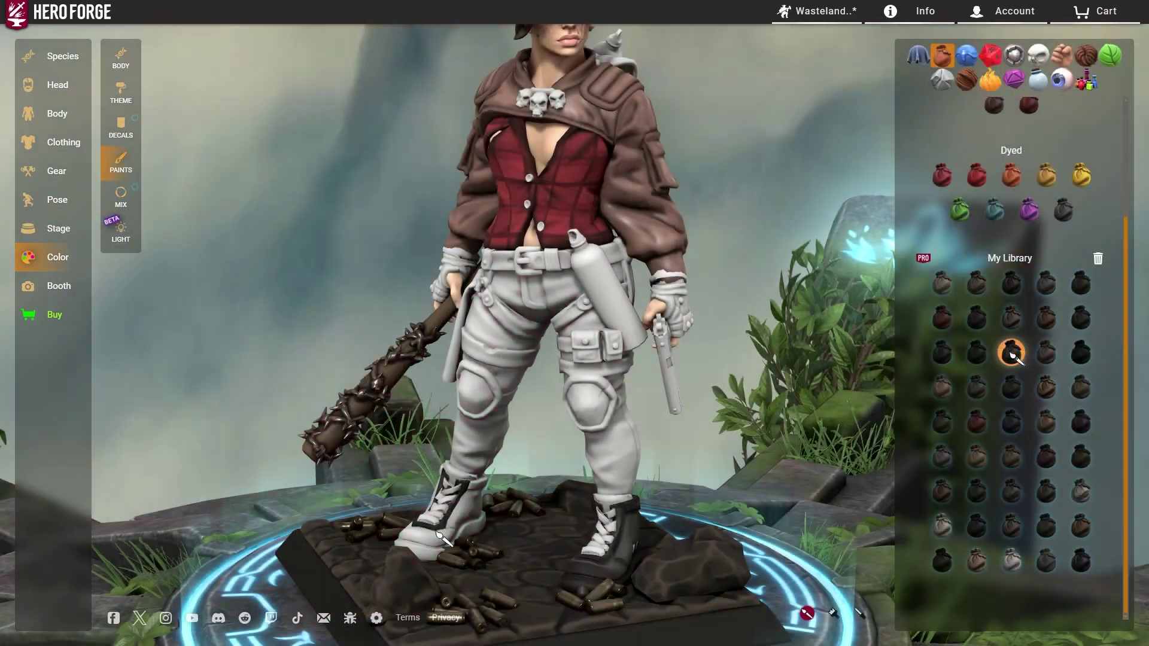
Paint the Wasteland figure's trousers and boots with dark brown and black paints from My Library.
{"action": "scroll", "coordinate": [1050, 419], "scroll_direction": "down", "scroll_amount": 3}
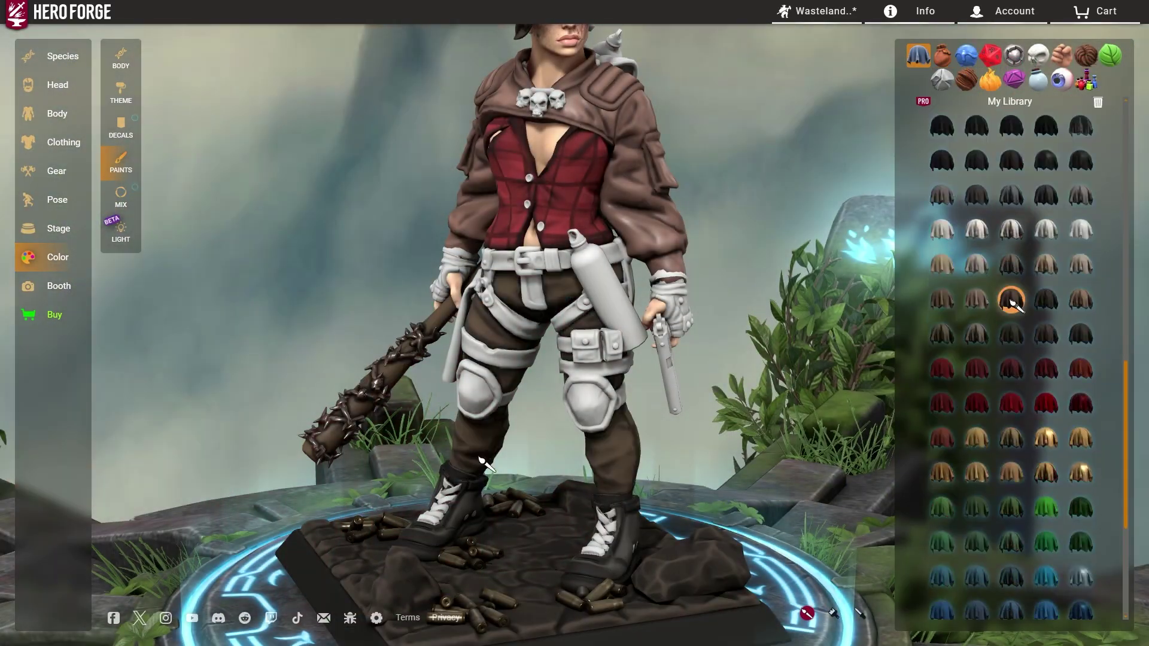
{"action": "left_click", "coordinate": [1047, 422]}
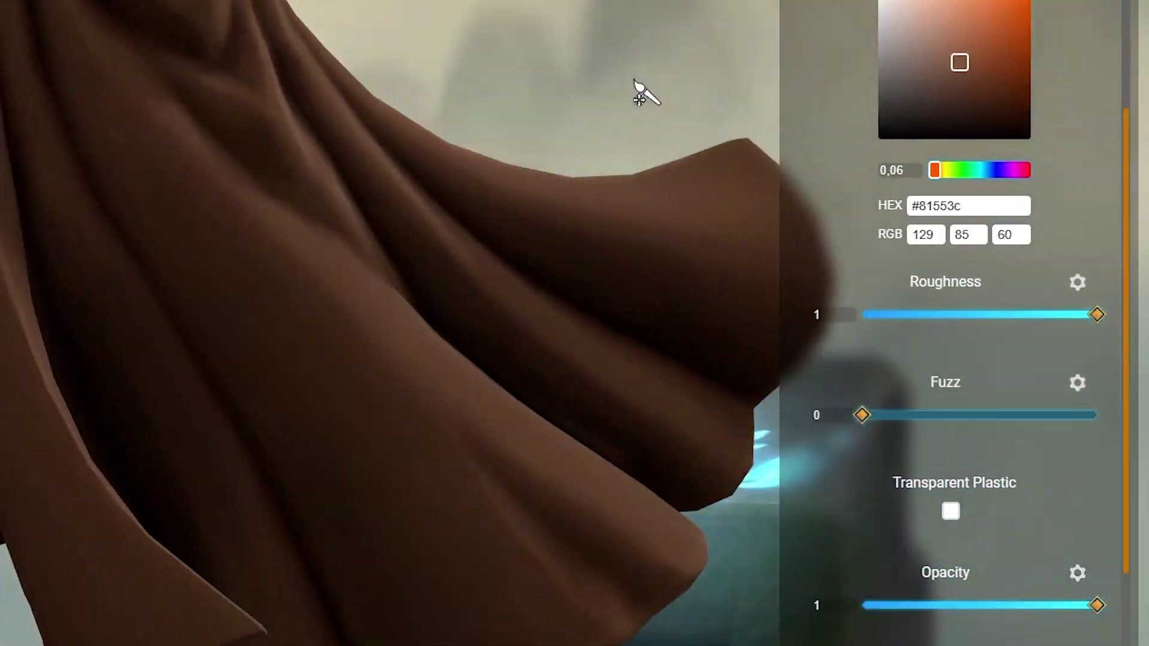
Look through the brown cape paint's roughness, opacity and metal settings.
{"action": "left_click", "coordinate": [878, 316]}
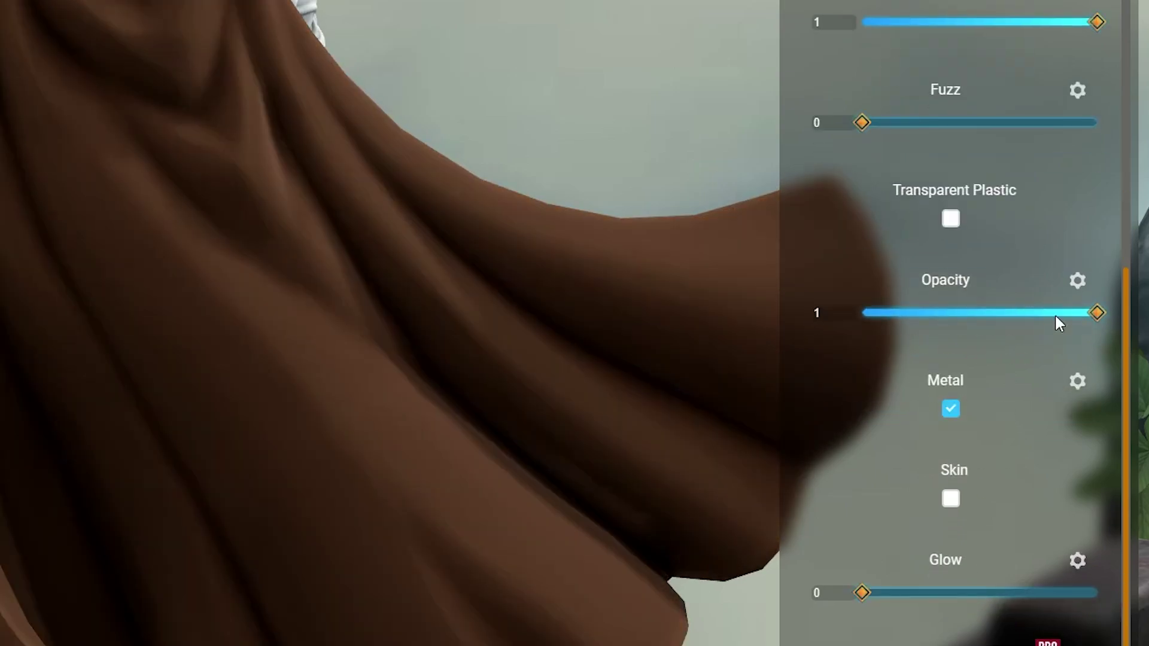
{"action": "left_click", "coordinate": [1077, 381]}
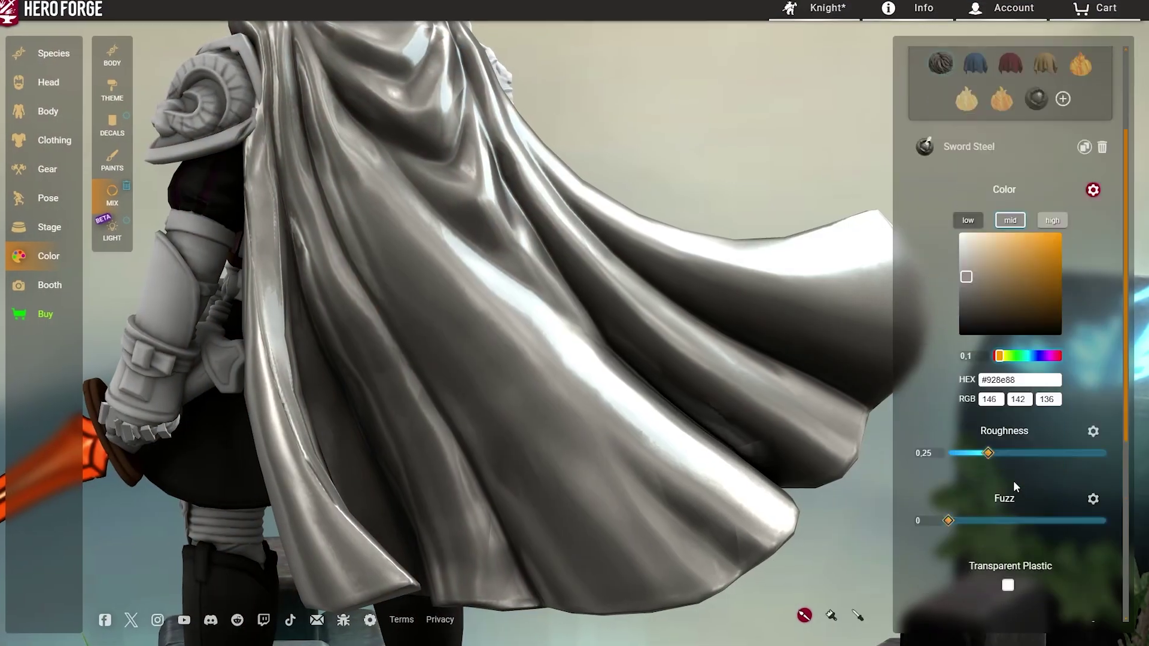
Set the Sword Steel paint's roughness to 1 and toggle its Metal option to compare the cape with and without it.
{"action": "scroll", "coordinate": [1013, 482], "scroll_direction": "down", "scroll_amount": 5}
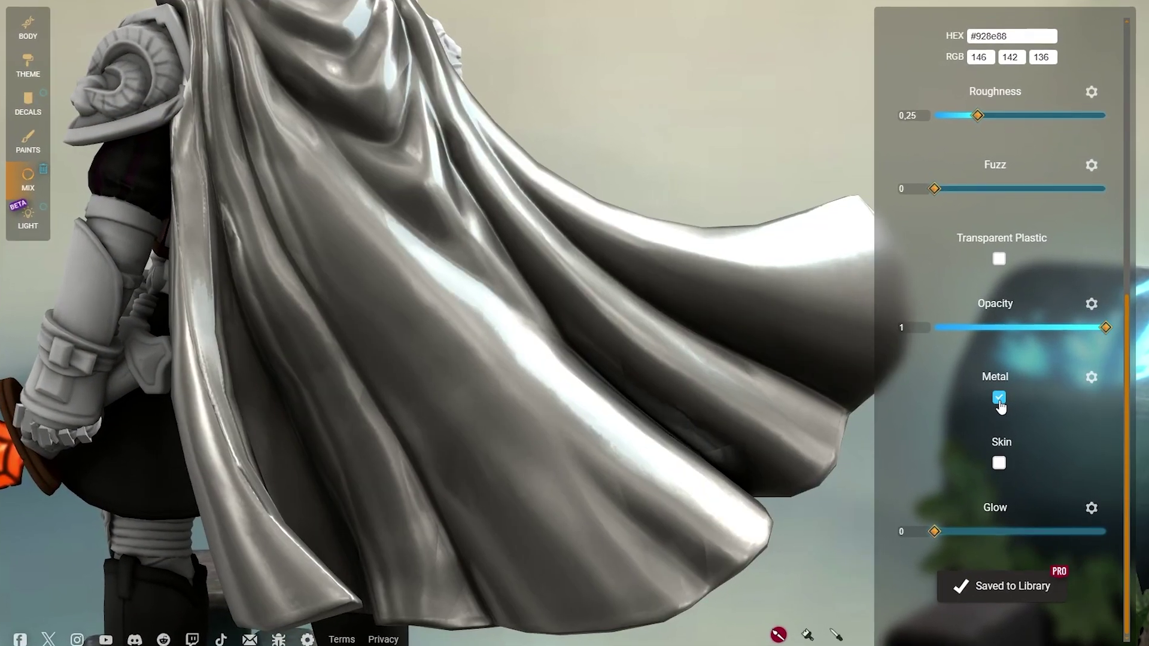
{"action": "scroll", "coordinate": [1014, 375], "scroll_direction": "up", "scroll_amount": 2}
{"action": "left_click_drag", "start_coordinate": [974, 266], "coordinate": [1107, 294]}
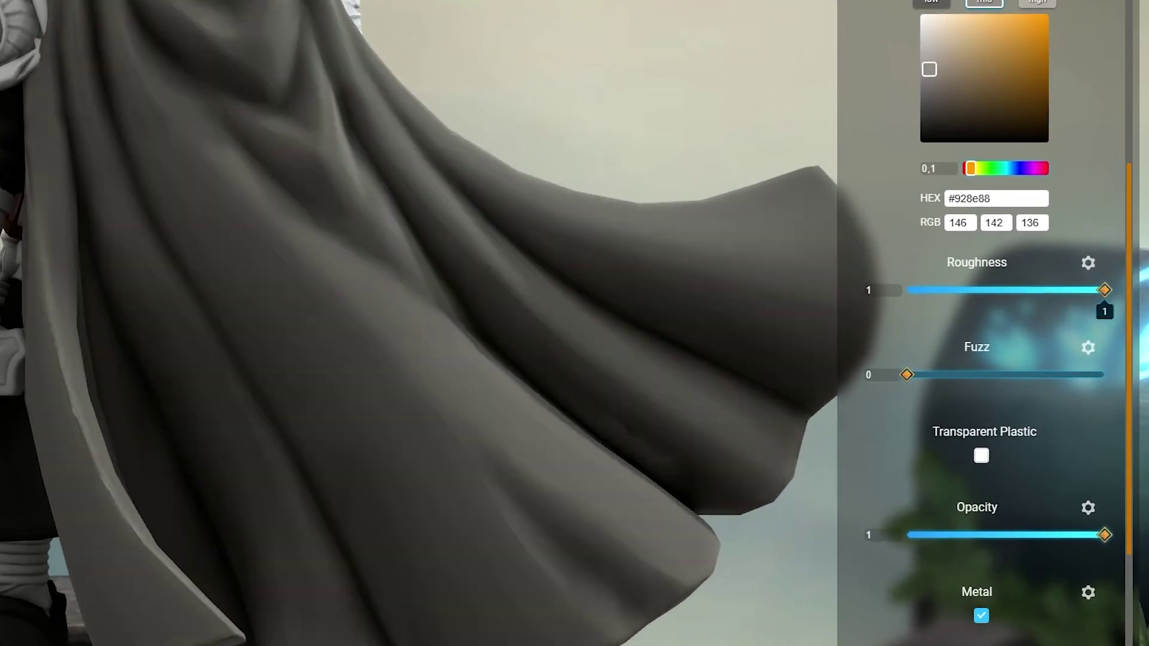
{"action": "scroll", "coordinate": [981, 359], "scroll_direction": "down", "scroll_amount": 4}
{"action": "left_click", "coordinate": [971, 403]}
{"action": "left_click", "coordinate": [971, 402]}
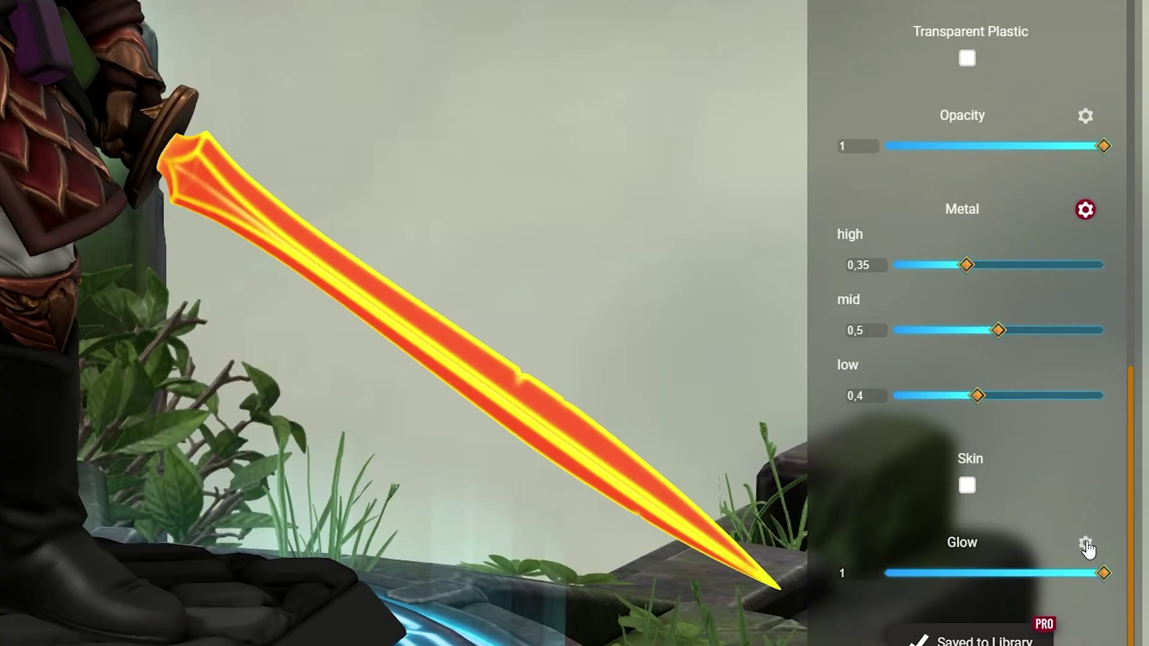
Expand the glow colours of the glowing orange sword paint and look through its metal, opacity and fuzz settings.
{"action": "left_click", "coordinate": [1087, 543]}
{"action": "scroll", "coordinate": [1034, 519], "scroll_direction": "up", "scroll_amount": 5}
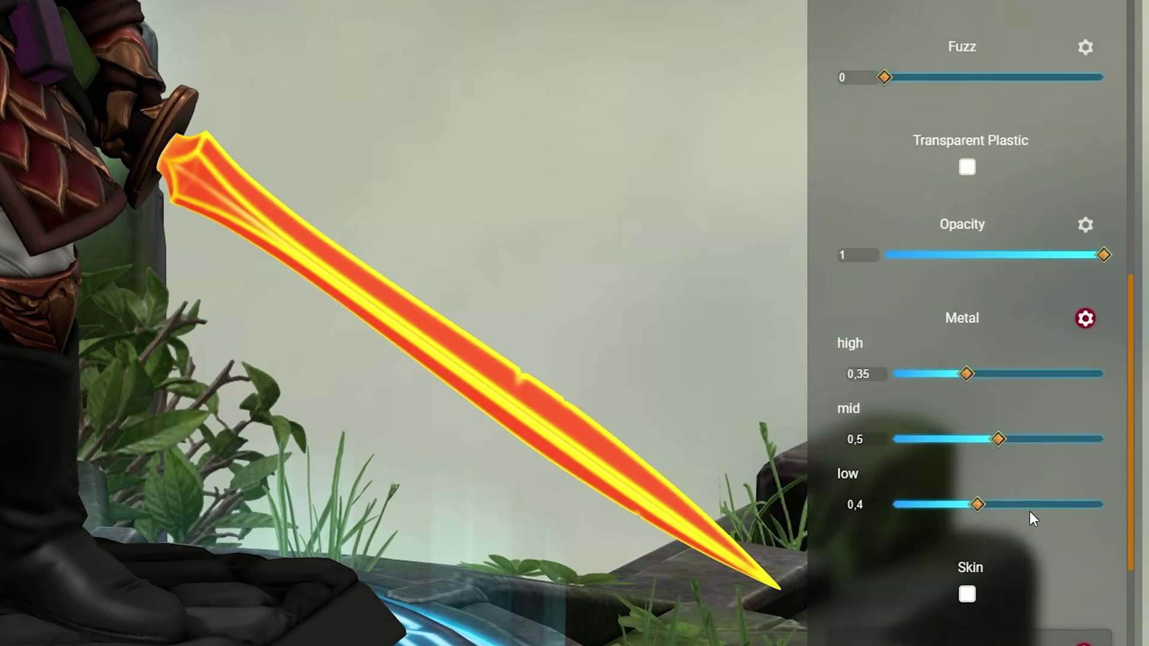
{"action": "scroll", "coordinate": [1017, 287], "scroll_direction": "up", "scroll_amount": 2}
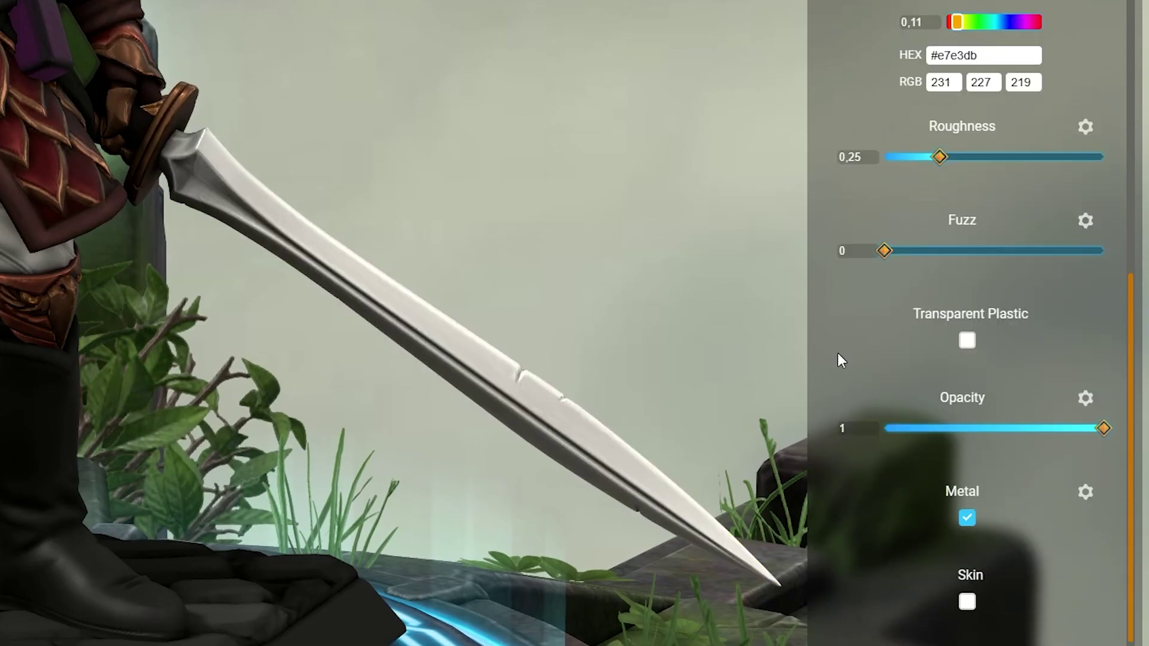
Expand the steel sword paint's glow into low, mid and high tones and set the low glow's hue to 0.72.
{"action": "scroll", "coordinate": [1089, 463], "scroll_direction": "down", "scroll_amount": 3}
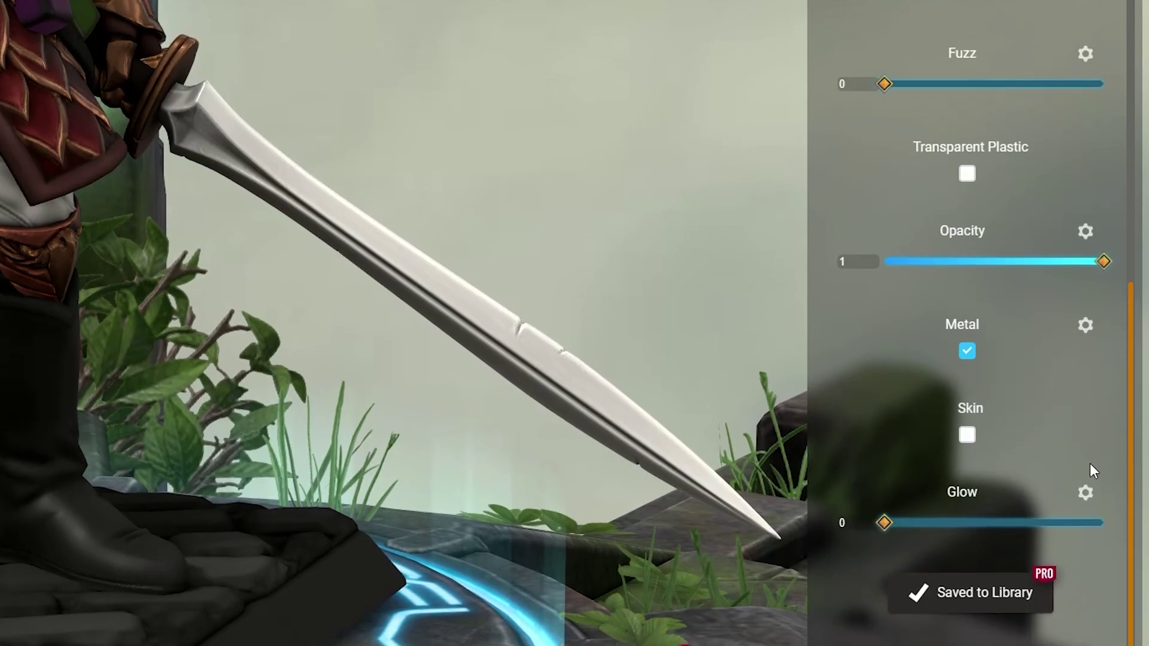
{"action": "left_click", "coordinate": [1081, 447]}
{"action": "scroll", "coordinate": [1071, 446], "scroll_direction": "down", "scroll_amount": 4}
{"action": "left_click", "coordinate": [916, 236]}
{"action": "left_click", "coordinate": [966, 235]}
{"action": "left_click", "coordinate": [915, 235]}
{"action": "left_click_drag", "start_coordinate": [946, 423], "coordinate": [966, 450]}
{"action": "left_click", "coordinate": [970, 236]}
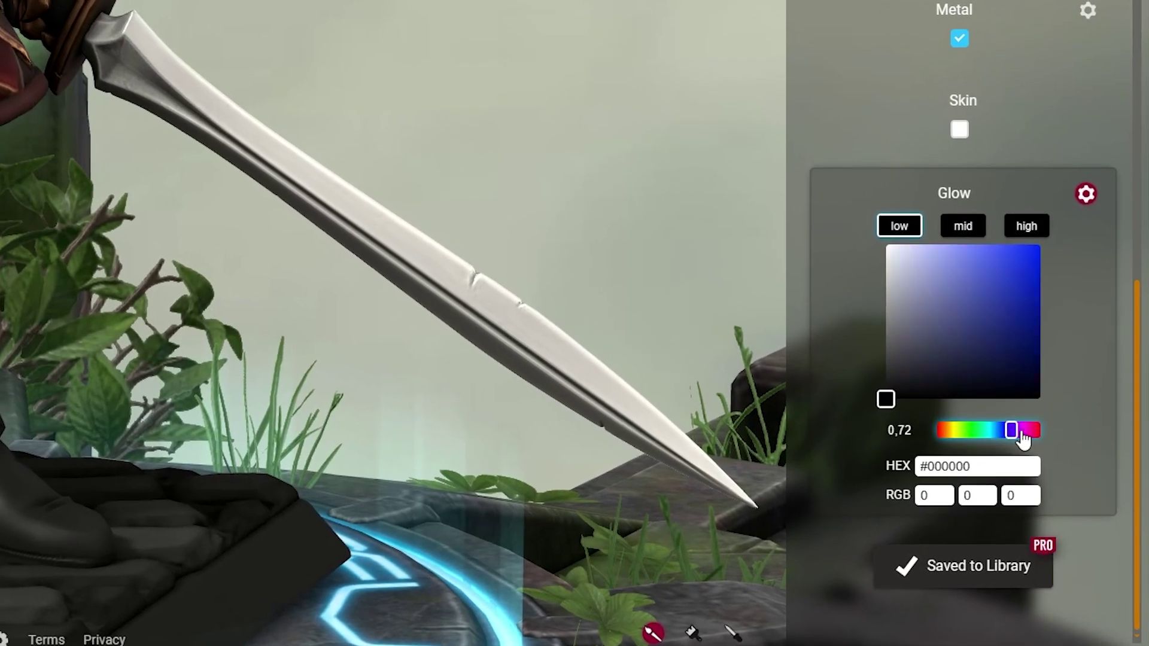
Pick bright mid and high glow colours for the steel sword paint, choosing a hue and brightness for each tone.
{"action": "left_click", "coordinate": [987, 450]}
{"action": "left_click", "coordinate": [1020, 207]}
{"action": "left_click", "coordinate": [940, 199]}
{"action": "left_click", "coordinate": [942, 462]}
{"action": "left_click_drag", "start_coordinate": [833, 421], "coordinate": [1107, 214]}
{"action": "left_click", "coordinate": [1017, 194]}
{"action": "left_click_drag", "start_coordinate": [833, 421], "coordinate": [1041, 216]}
{"action": "left_click", "coordinate": [922, 461]}
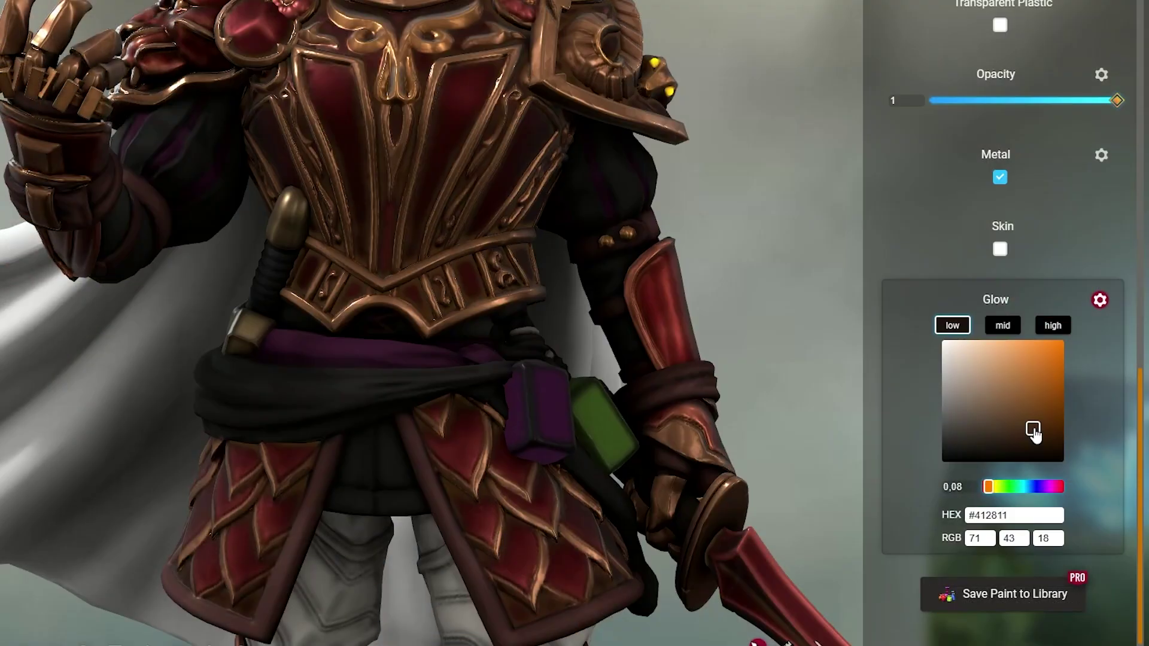
Give the knight's red armour paint a blue low glow (#155875) and shift its hue towards green.
{"action": "left_click", "coordinate": [1046, 488]}
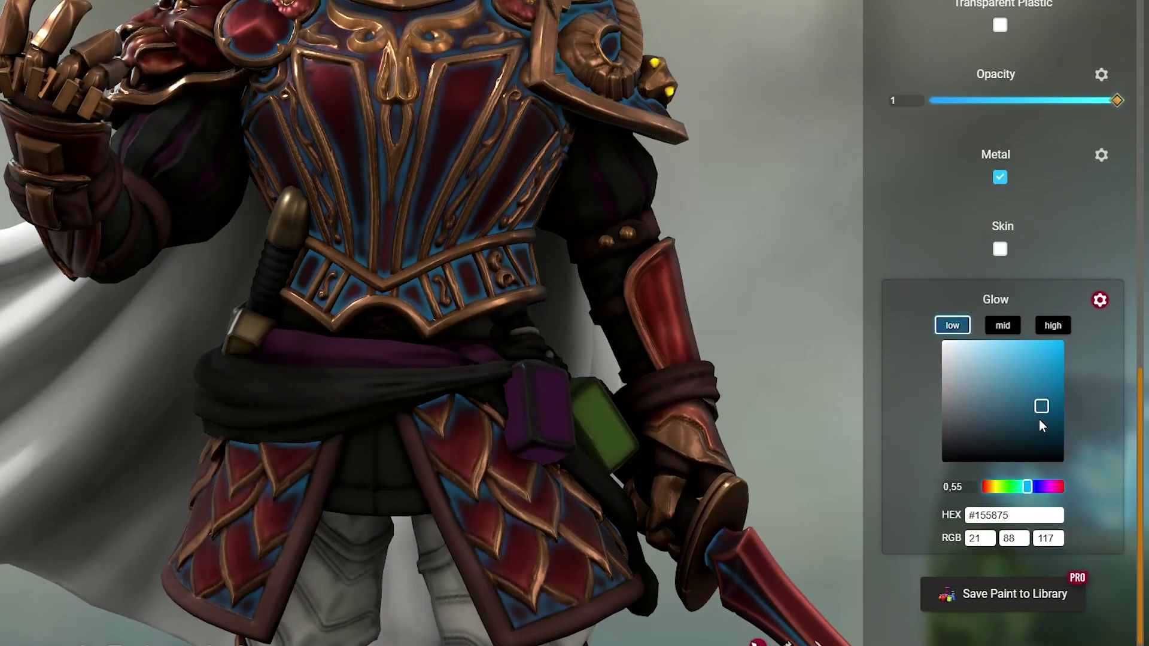
{"action": "mouse_move", "coordinate": [1028, 486]}
{"action": "left_mouse_down"}
{"action": "mouse_move", "coordinate": [1058, 488]}
{"action": "mouse_move", "coordinate": [1017, 486]}
{"action": "left_mouse_up"}
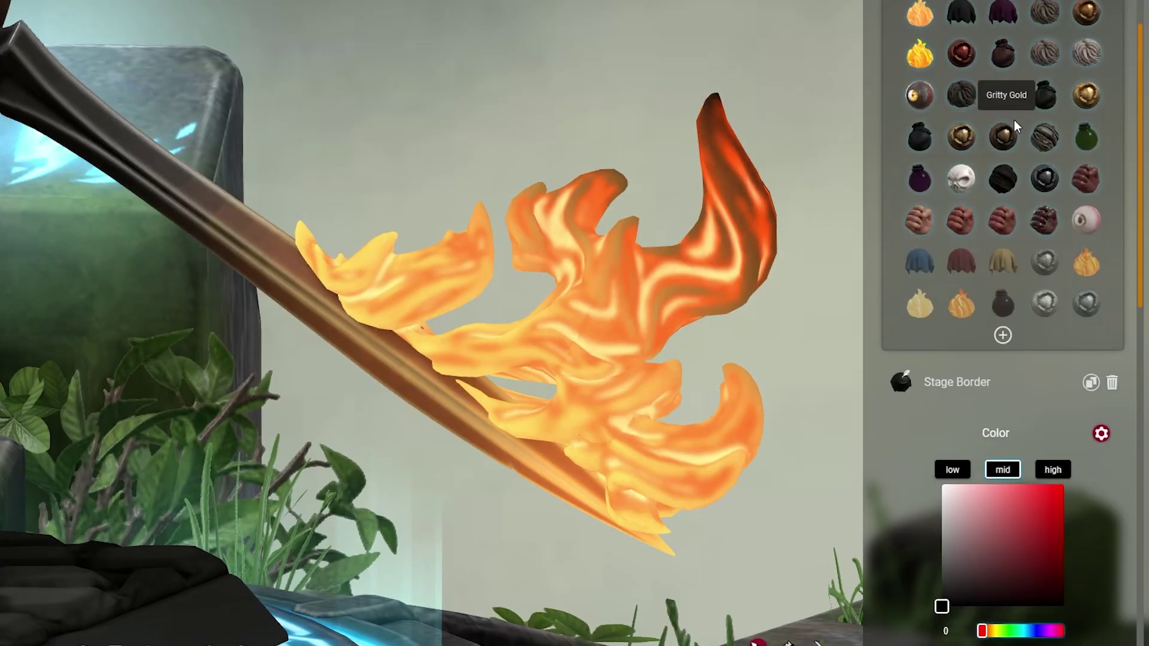
Set the orange flame paint's opacity to 0 and look through the settings of the Fire Base paint.
{"action": "scroll", "coordinate": [1035, 275], "scroll_direction": "down", "scroll_amount": 10}
{"action": "scroll", "coordinate": [1040, 471], "scroll_direction": "down", "scroll_amount": 2}
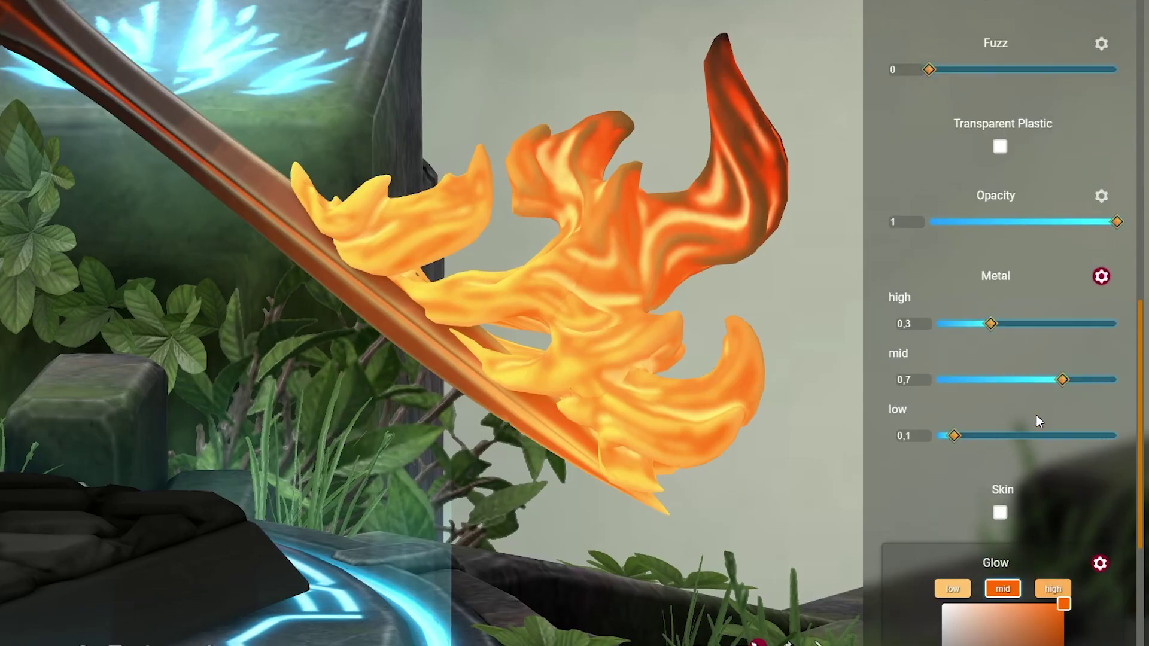
{"action": "scroll", "coordinate": [1010, 340], "scroll_direction": "up", "scroll_amount": 3}
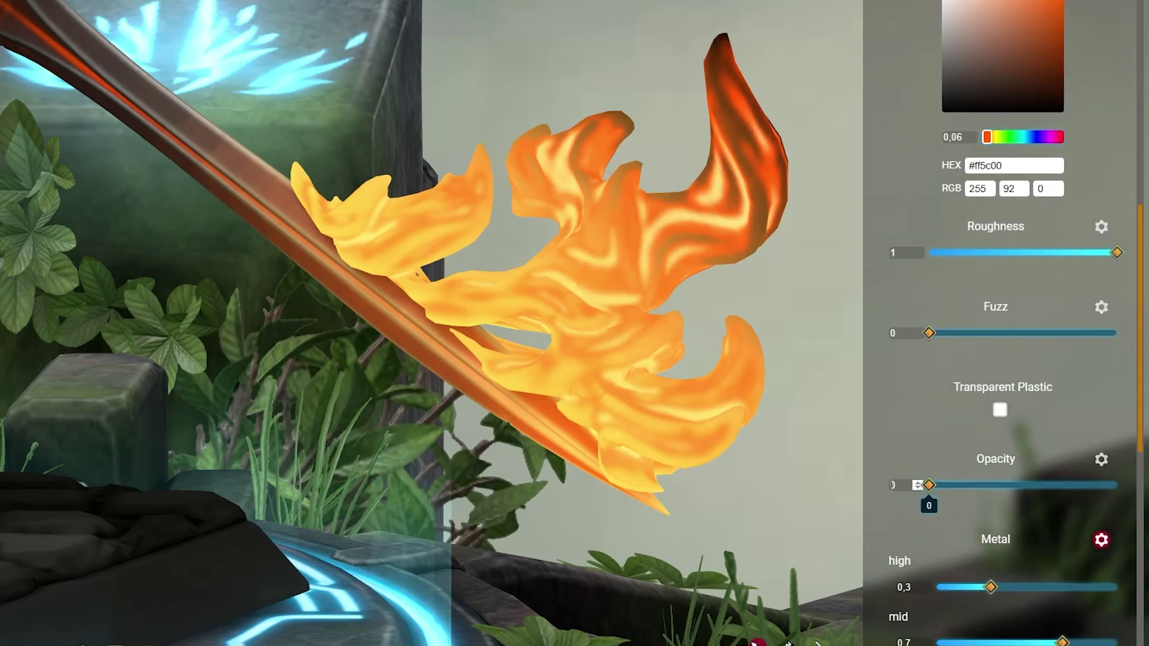
{"action": "scroll", "coordinate": [926, 509], "scroll_direction": "up", "scroll_amount": 10}
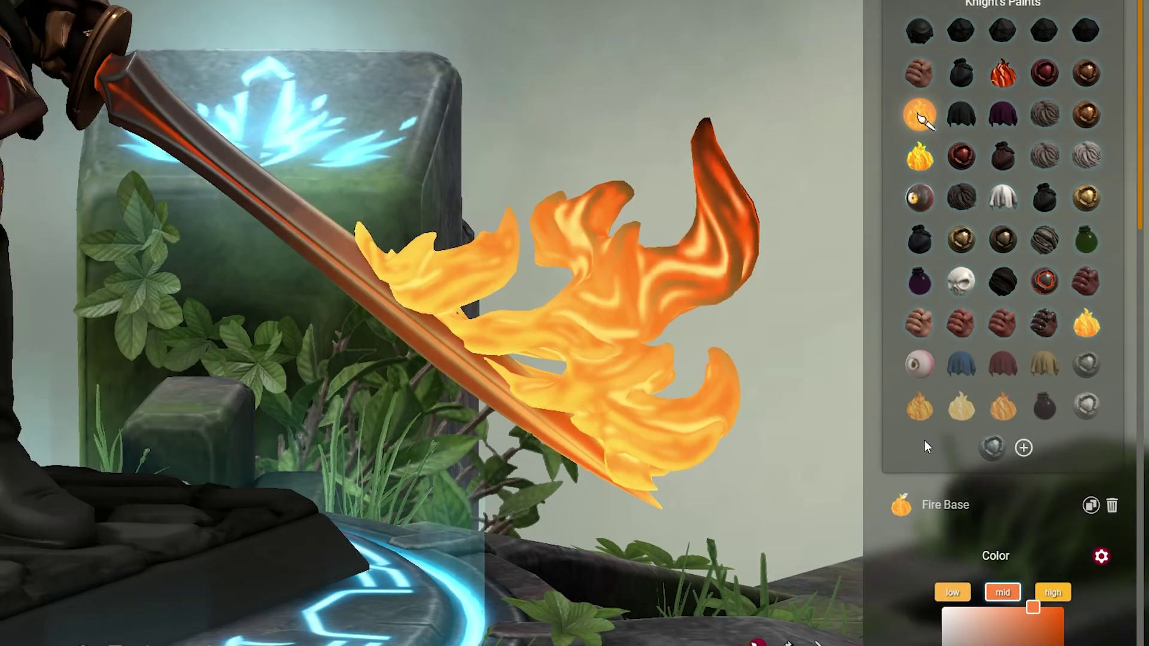
{"action": "scroll", "coordinate": [1007, 400], "scroll_direction": "down", "scroll_amount": 10}
{"action": "left_click", "coordinate": [999, 307]}
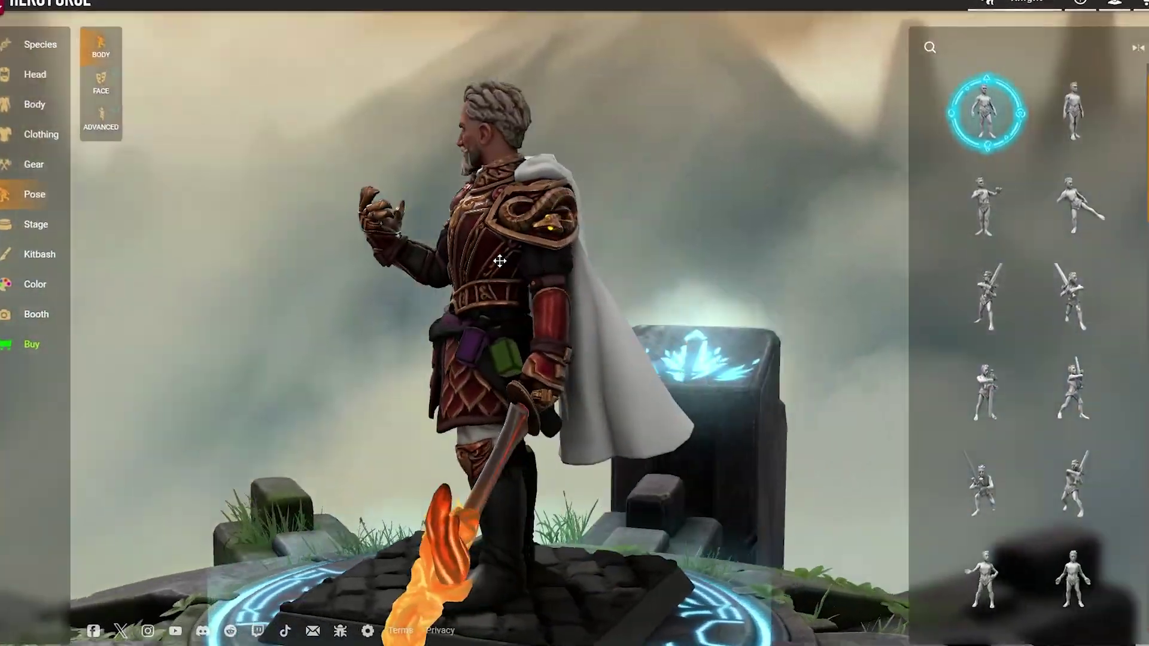
Turn the knight to show his back and paint the cape with the red fabric from the Darks group.
{"action": "left_click_drag", "start_coordinate": [500, 261], "coordinate": [112, 261]}
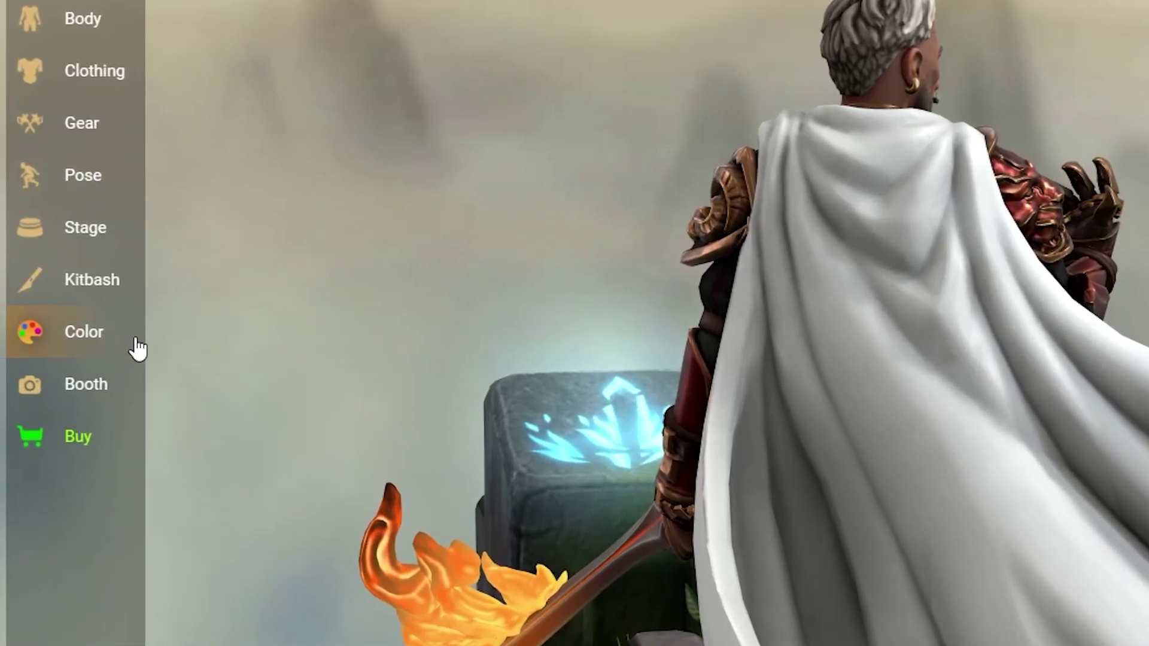
{"action": "left_click", "coordinate": [68, 312]}
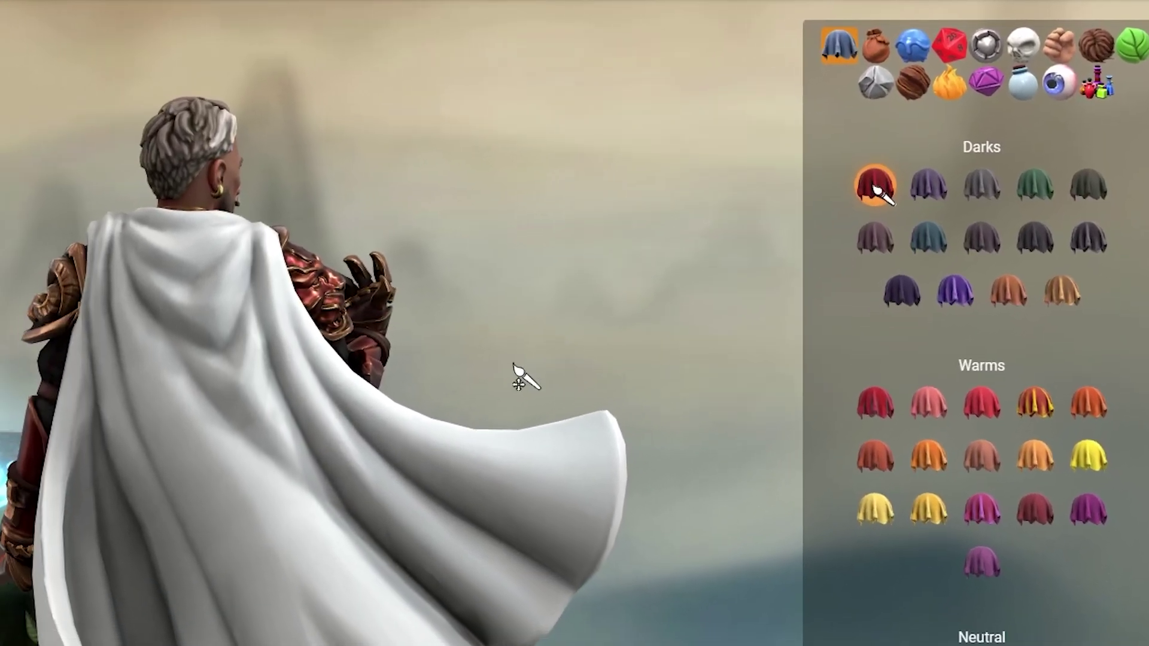
{"action": "left_click", "coordinate": [519, 431]}
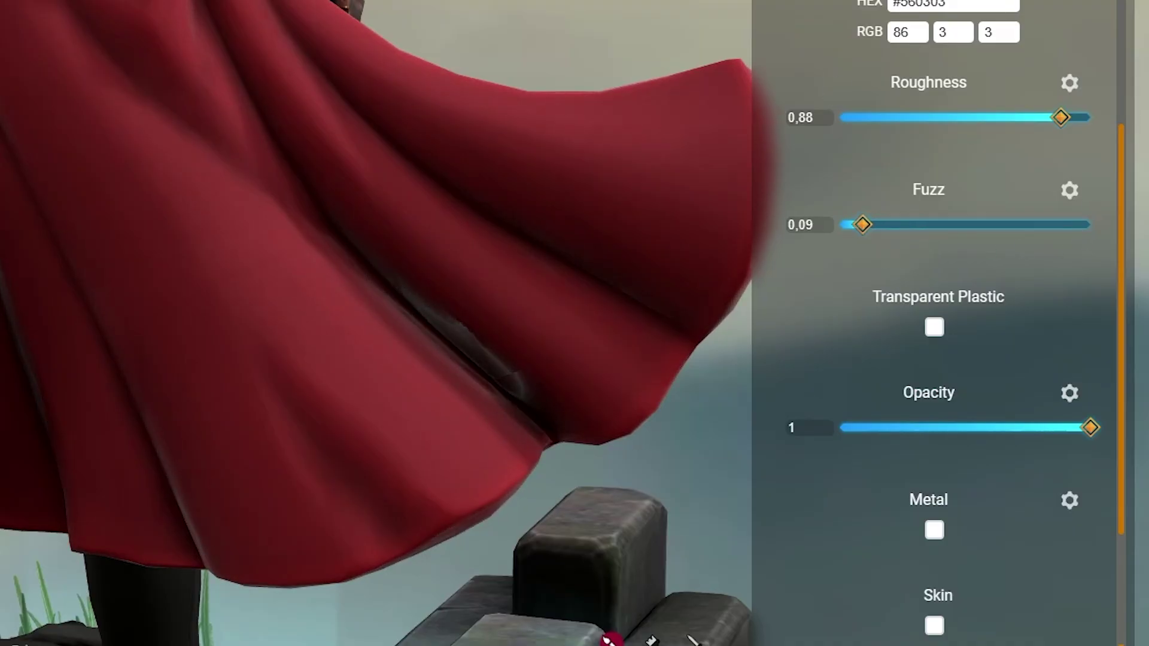
Expand the red cape paint's metal settings, set mid to 0.69 and raise the high and low values.
{"action": "left_click_drag", "start_coordinate": [1121, 140], "coordinate": [1126, 282]}
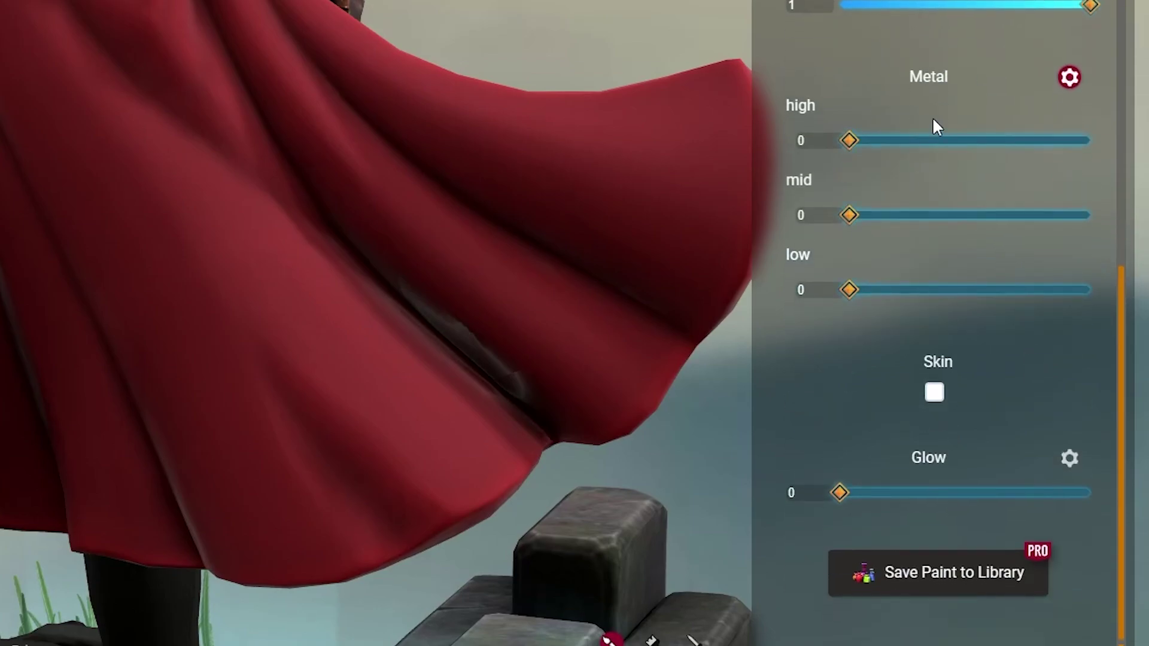
{"action": "left_click_drag", "start_coordinate": [866, 235], "coordinate": [1026, 237]}
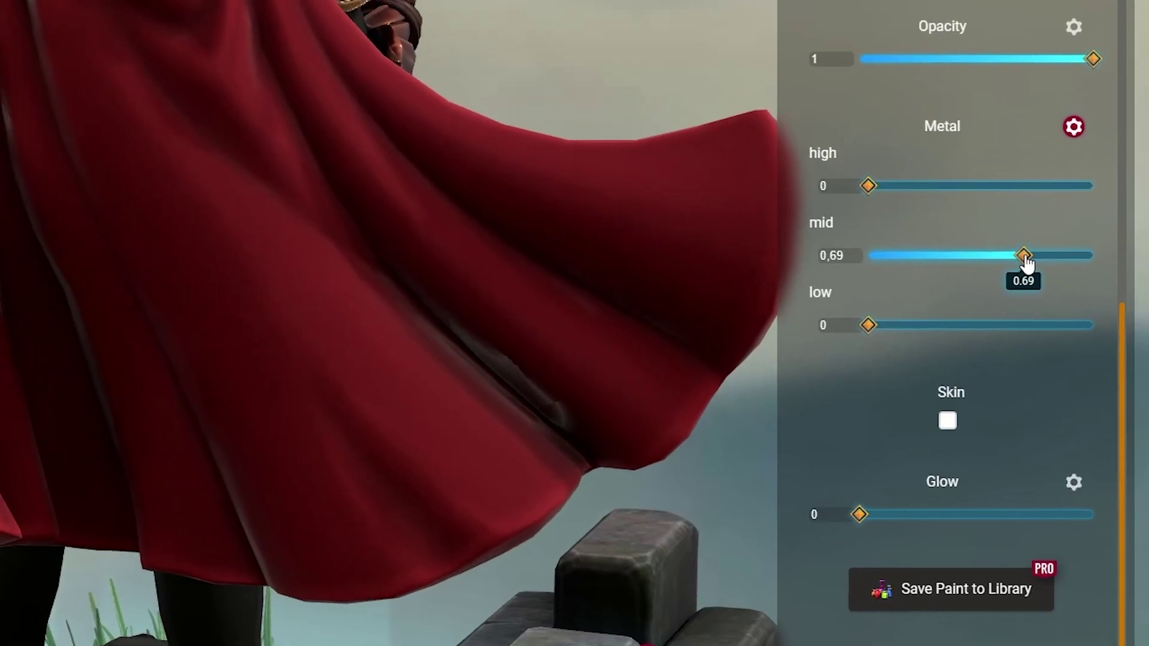
{"action": "left_click_drag", "start_coordinate": [943, 342], "coordinate": [962, 338]}
{"action": "left_click_drag", "start_coordinate": [874, 201], "coordinate": [995, 260]}
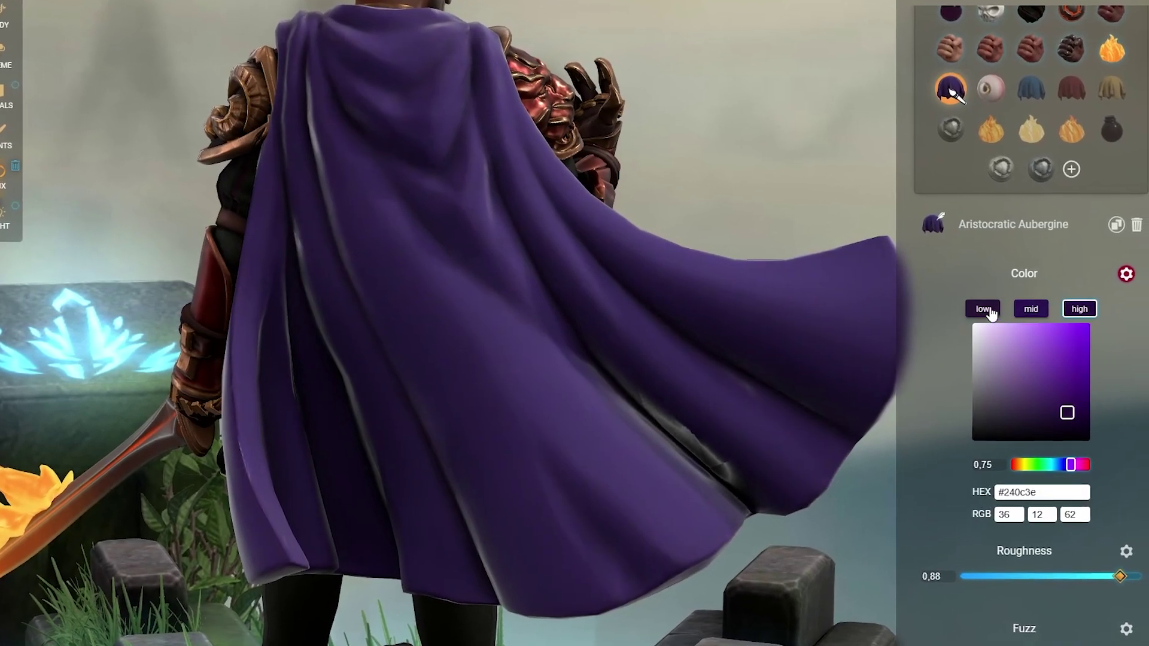
Collapse the Aristocratic Aubergine cape paint to a single colour and shift its hue to red.
{"action": "scroll", "coordinate": [1038, 362], "scroll_direction": "down", "scroll_amount": 5}
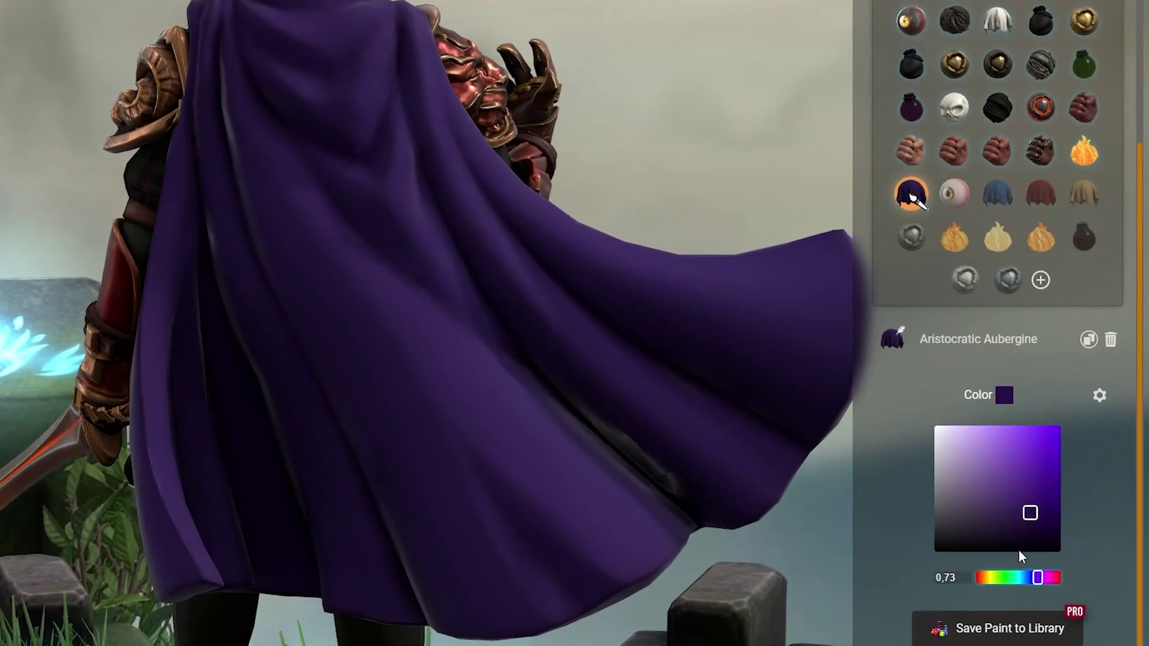
{"action": "left_click_drag", "start_coordinate": [1026, 584], "coordinate": [938, 598]}
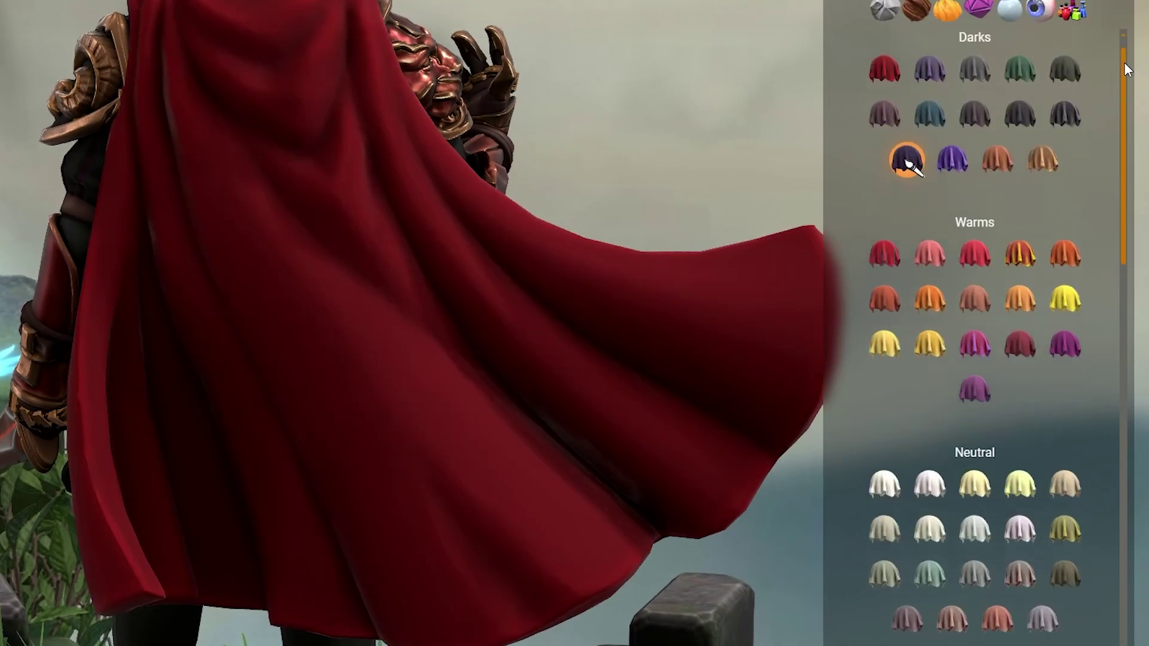
Browse the fabric and metal paint groups from the first group down to the library paints.
{"action": "mouse_move", "coordinate": [1125, 62]}
{"action": "left_mouse_down"}
{"action": "mouse_move", "coordinate": [1120, 322]}
{"action": "mouse_move", "coordinate": [1138, 513]}
{"action": "left_mouse_up"}
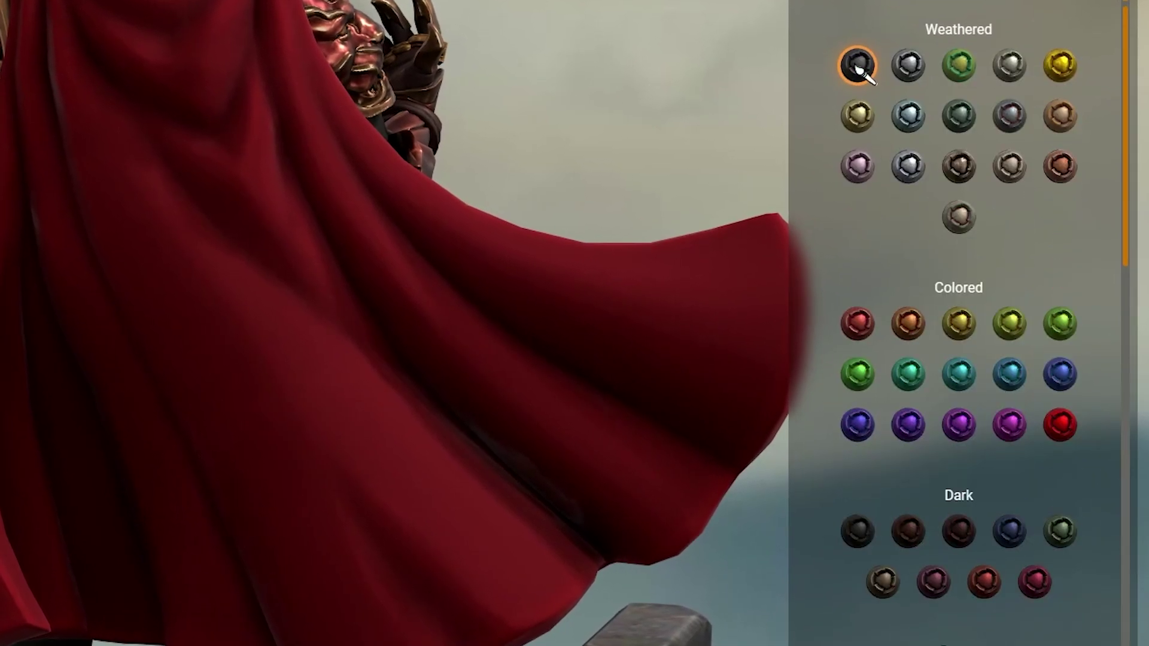
{"action": "left_click_drag", "start_coordinate": [1130, 149], "coordinate": [1131, 514]}
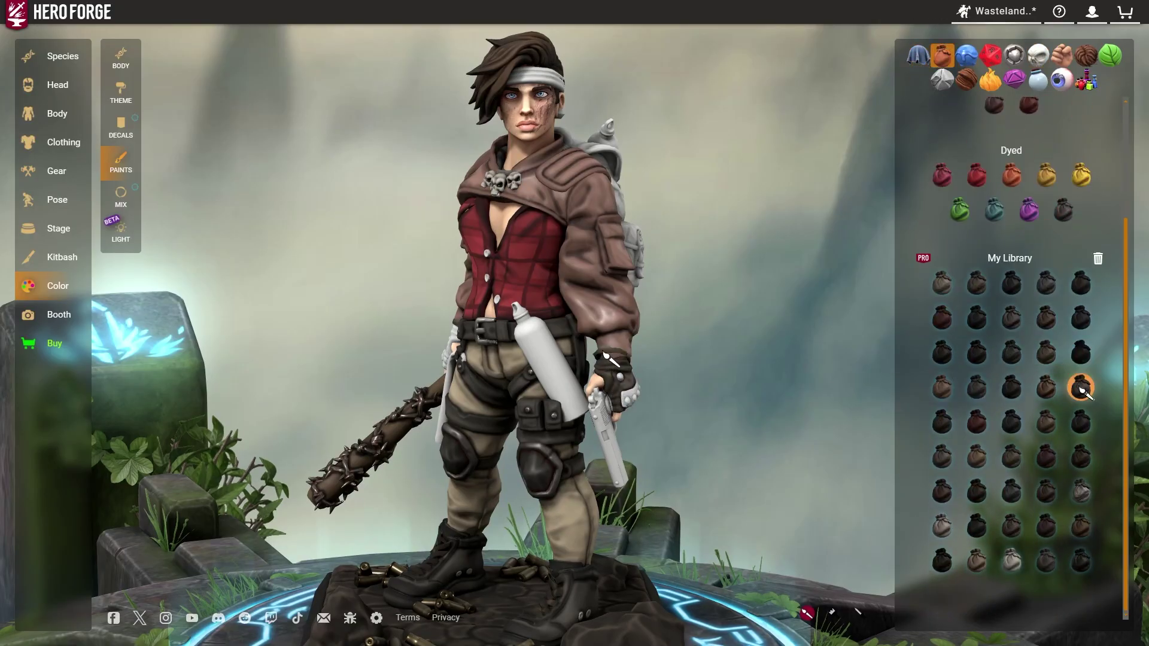
Paint the Wasteland figure's glove with the dark leather paint from My Library.
{"action": "left_click_drag", "start_coordinate": [607, 357], "coordinate": [628, 335]}
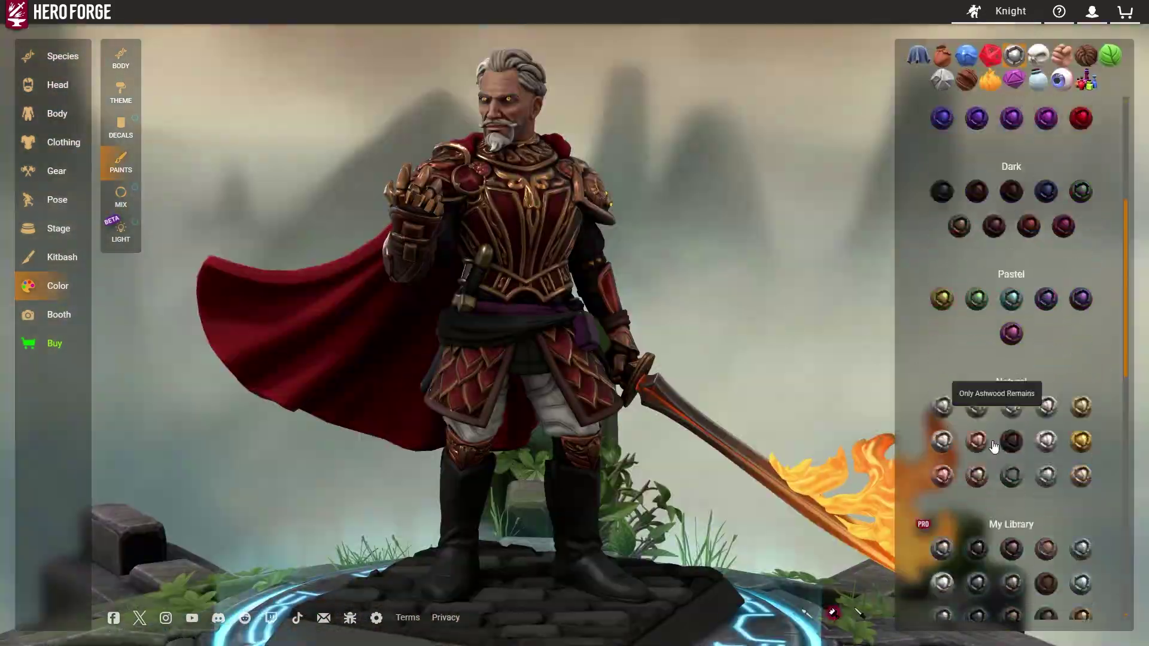
Refill the knight's armour in blue and gold and in dark silver metals, and his cape in black fabric.
{"action": "left_click", "coordinate": [556, 219]}
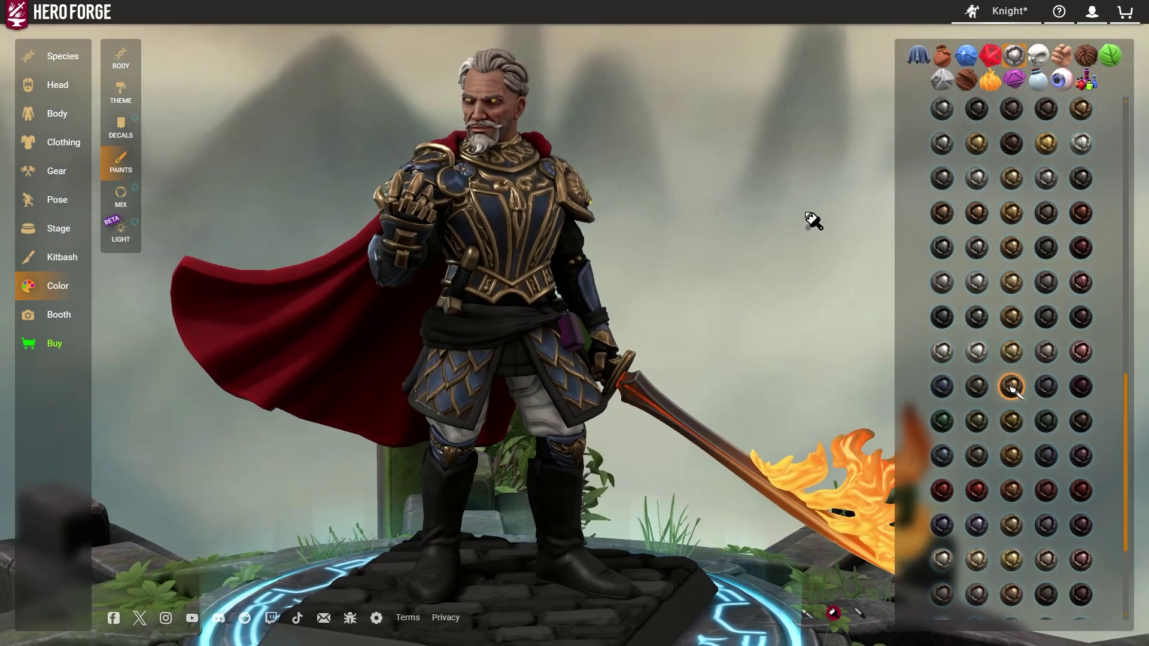
{"action": "left_click", "coordinate": [548, 229]}
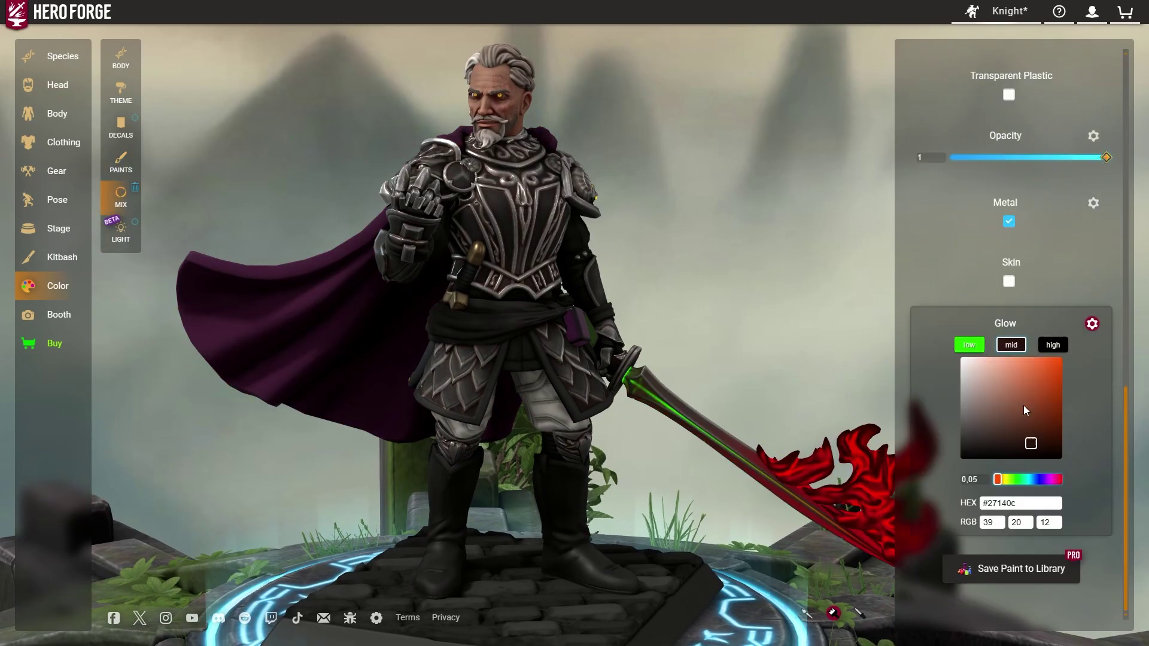
{"action": "left_click", "coordinate": [121, 163]}
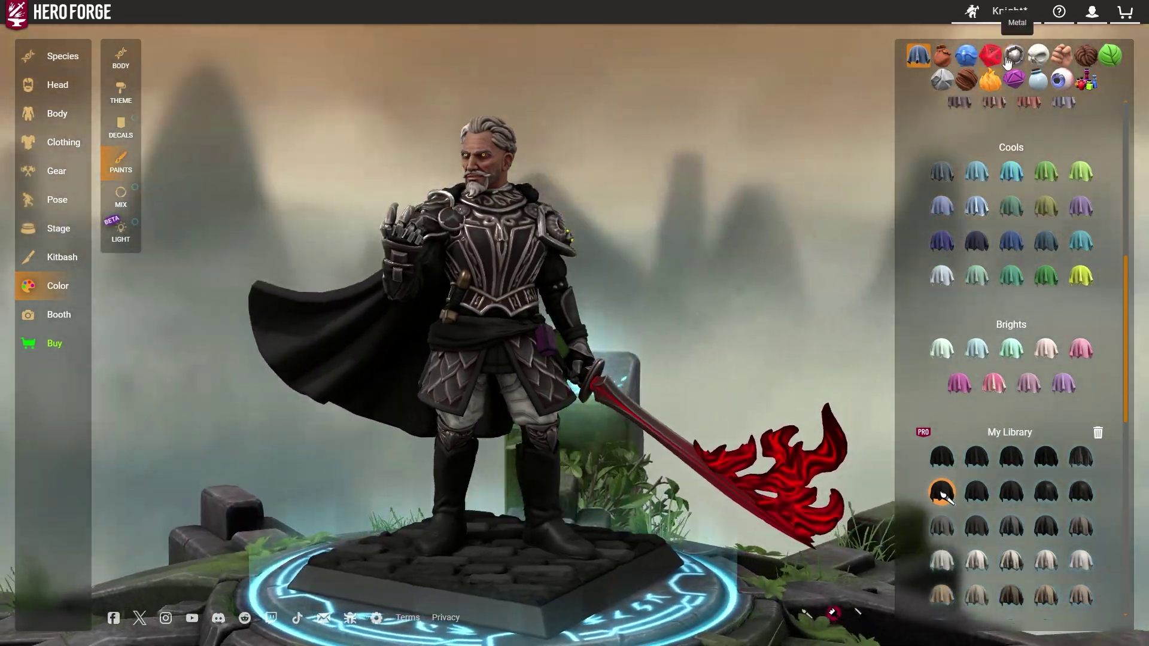